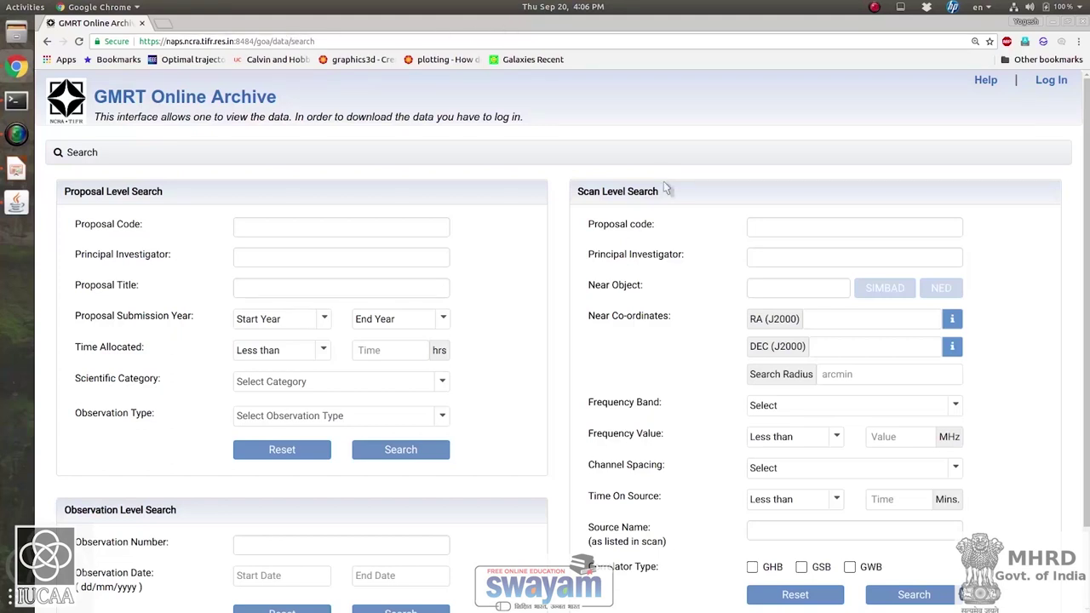
Step: Run a scan level search for proposal code 23_001 and look through the listed scans
click(768, 227)
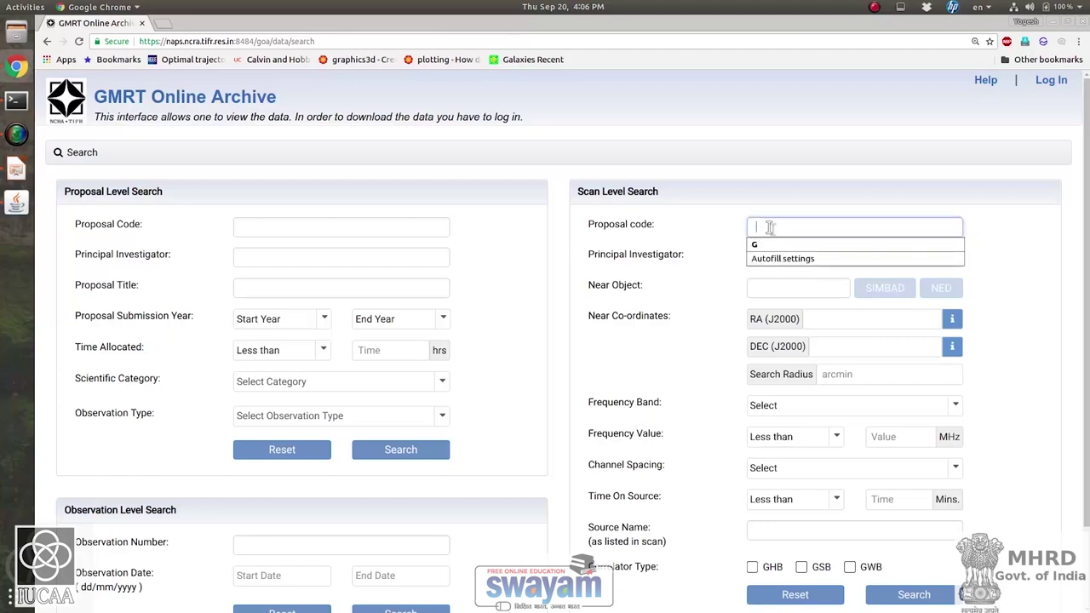
text(2)
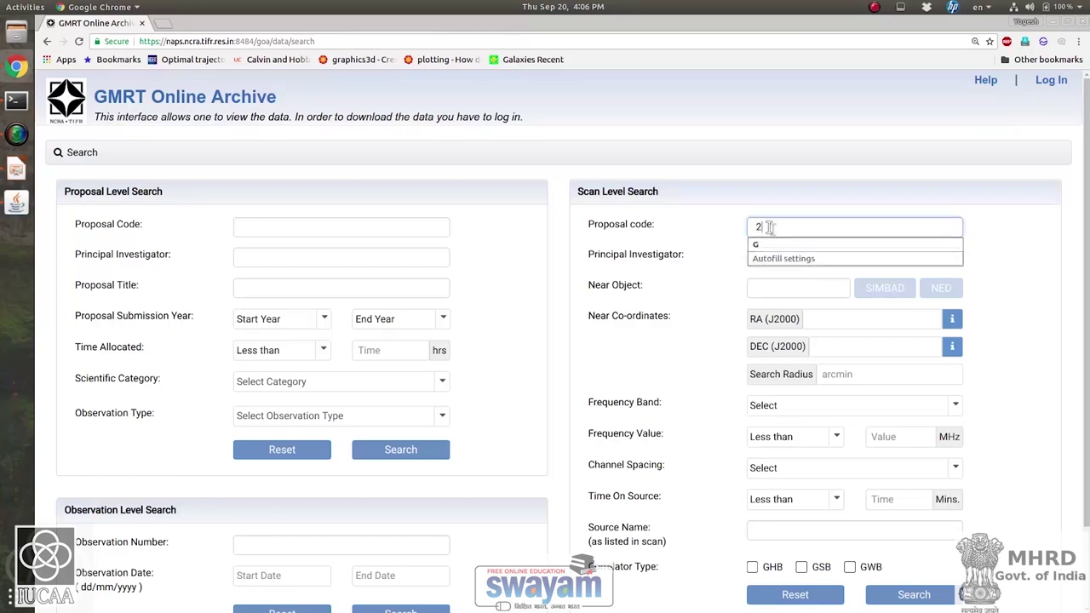
text(3_001)
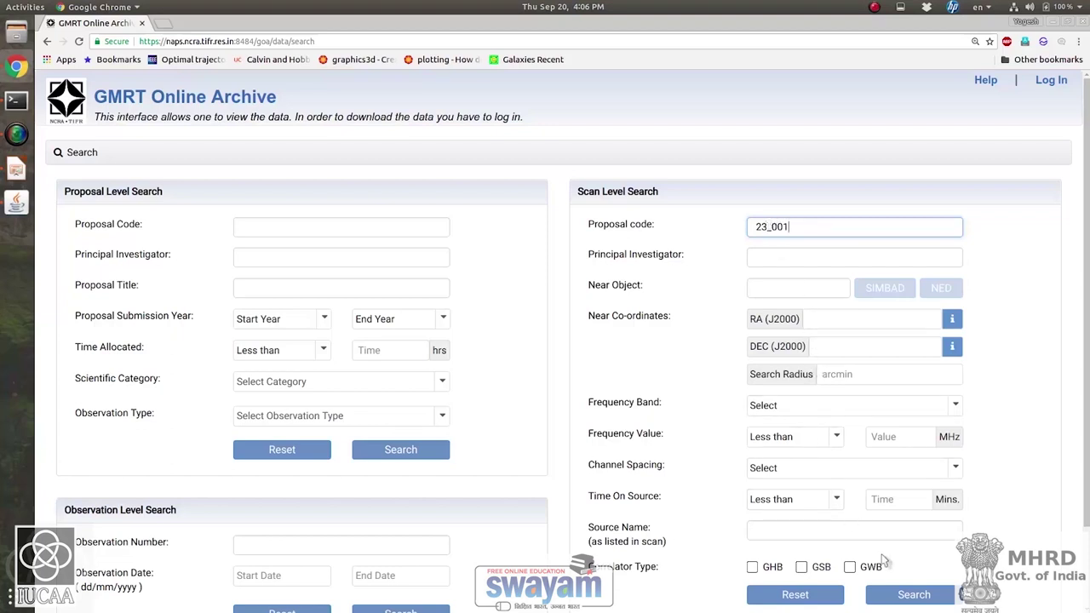
click(900, 596)
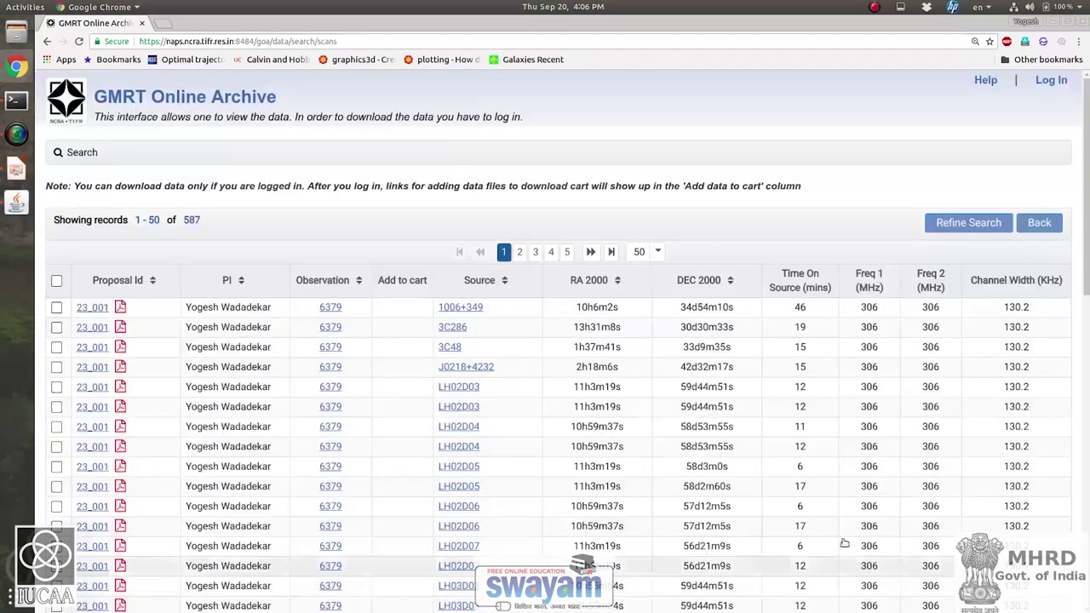
scroll(854, 441, down, 15)
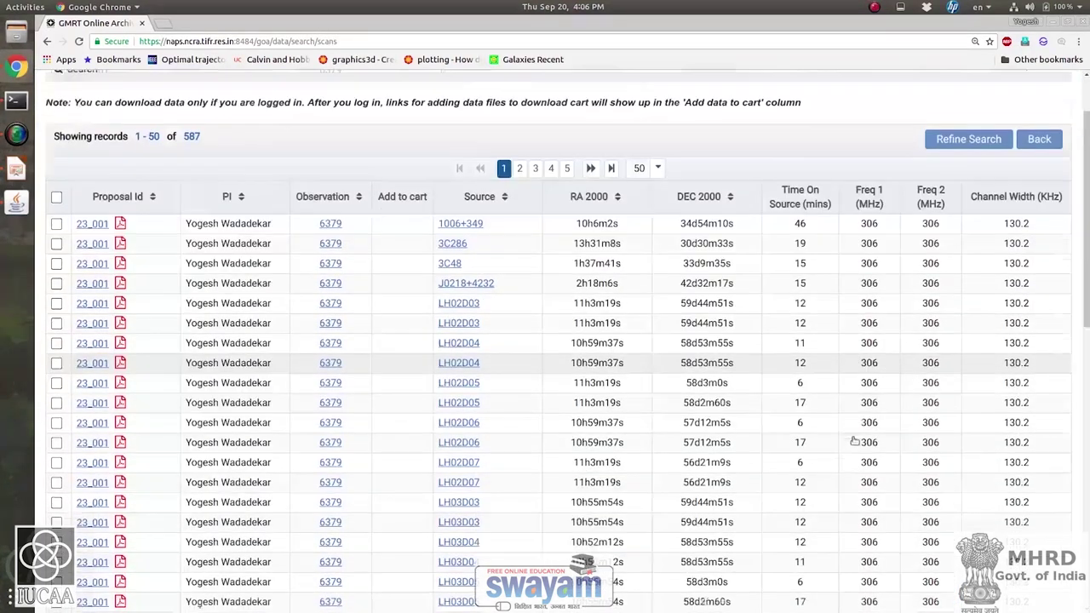
scroll(853, 441, up, 15)
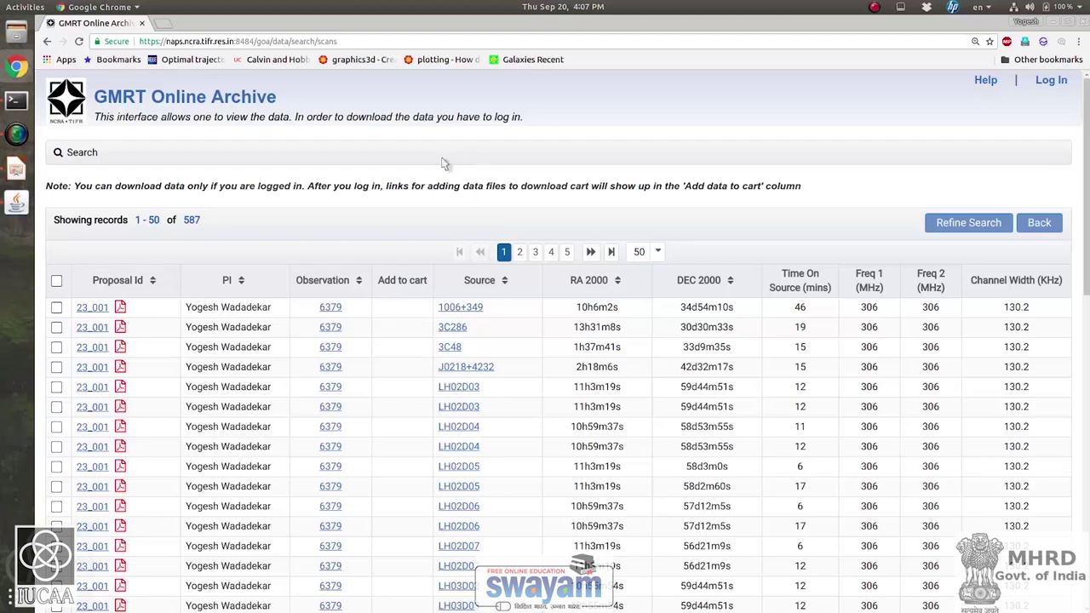
Step: View the scan details of observation 6379 from the first result, and return to the search form
click(330, 307)
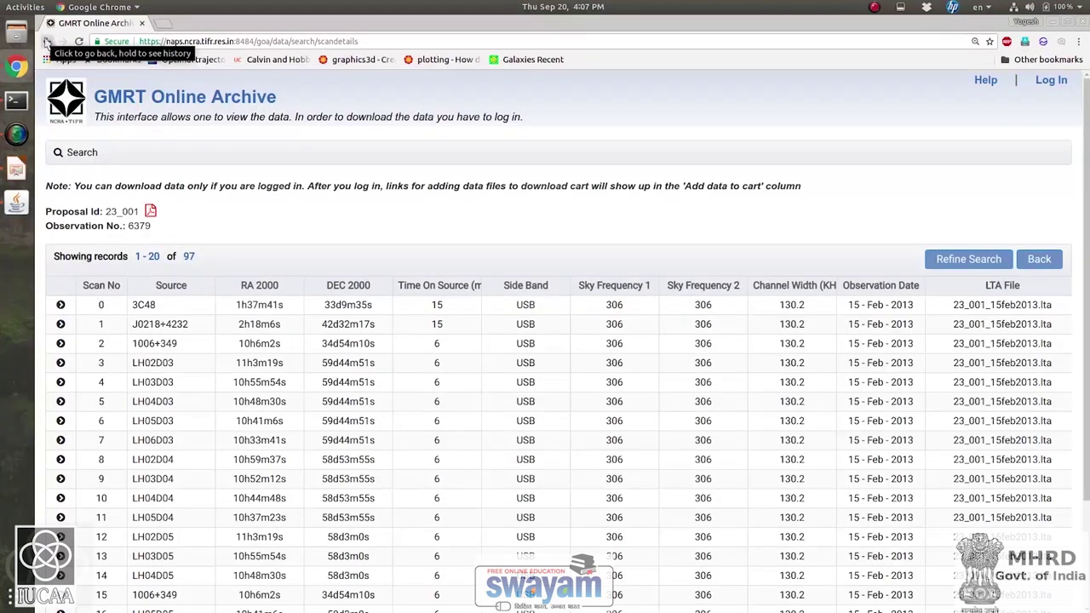
click(47, 41)
click(47, 41)
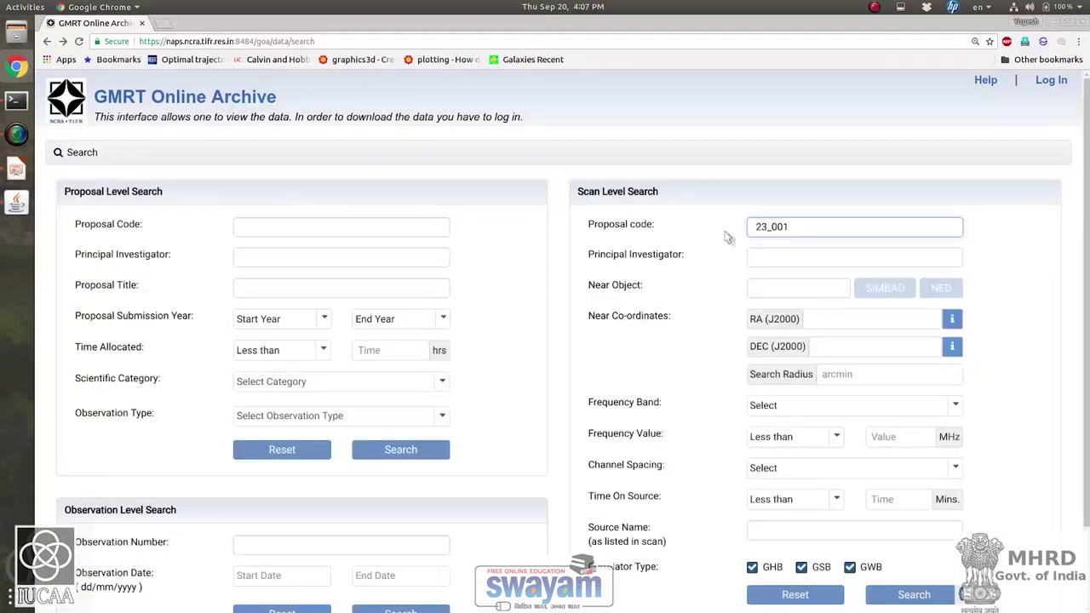
Step: Clear the proposal code from the scan level search
key(BackSpace)
key(BackSpace)
key(BackSpace)
key(BackSpace)
key(BackSpace)
key(BackSpace)
scroll(206, 431, down, 2)
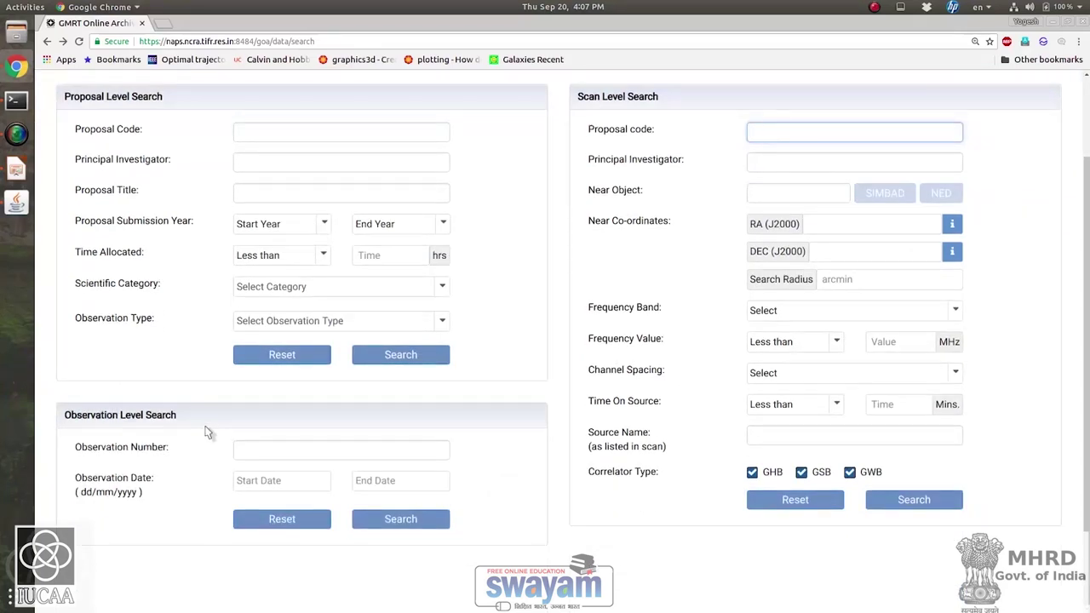
scroll(206, 432, up, 2)
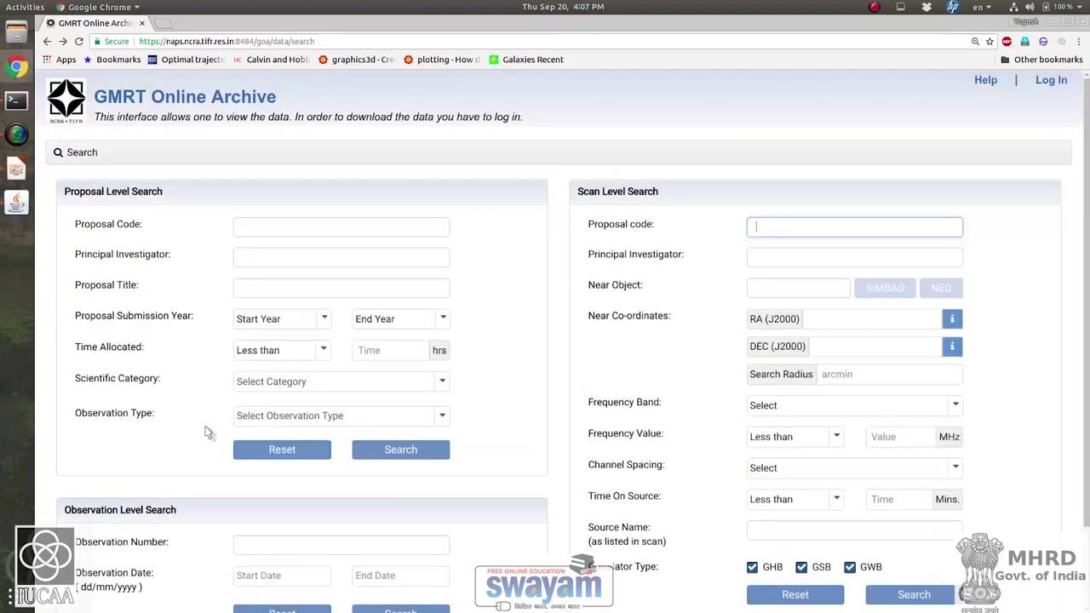
Step: Enter m31 as the near object in the scan level search and resolve its coordinates with NED
click(777, 286)
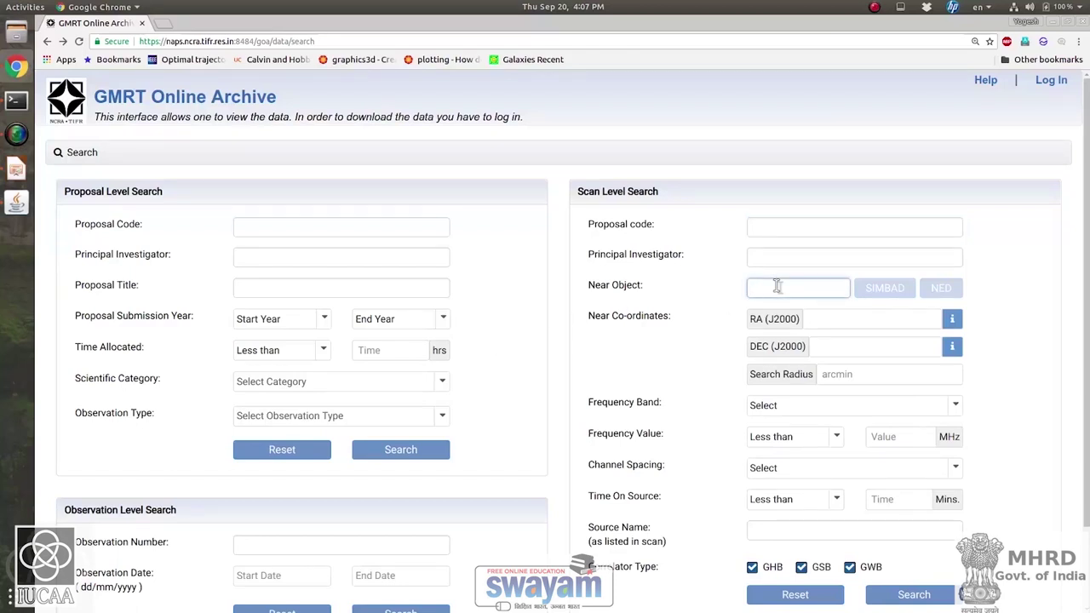
text(m)
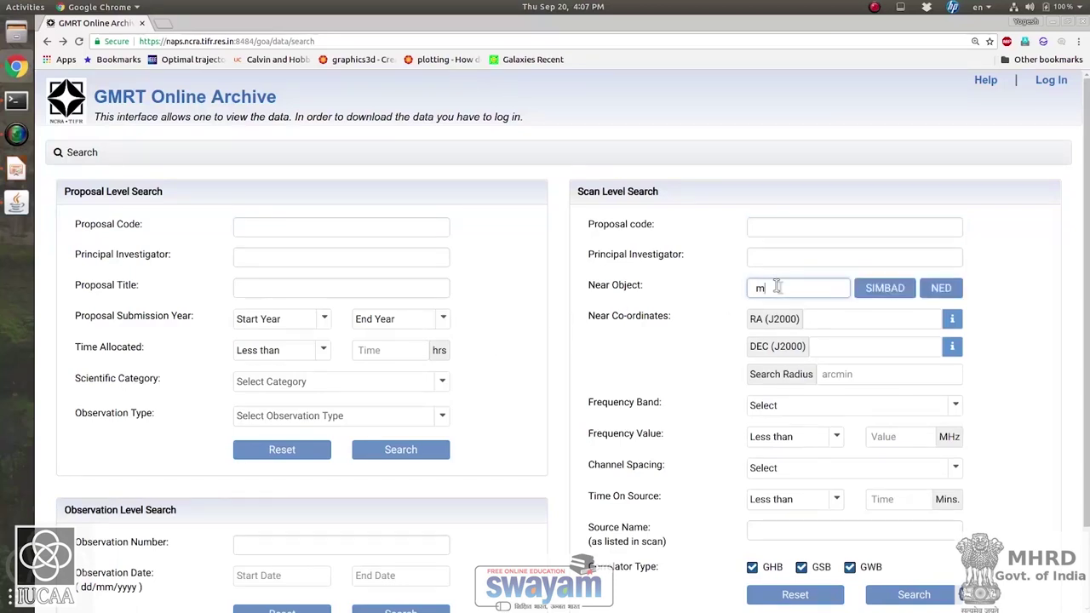
text(31)
click(941, 288)
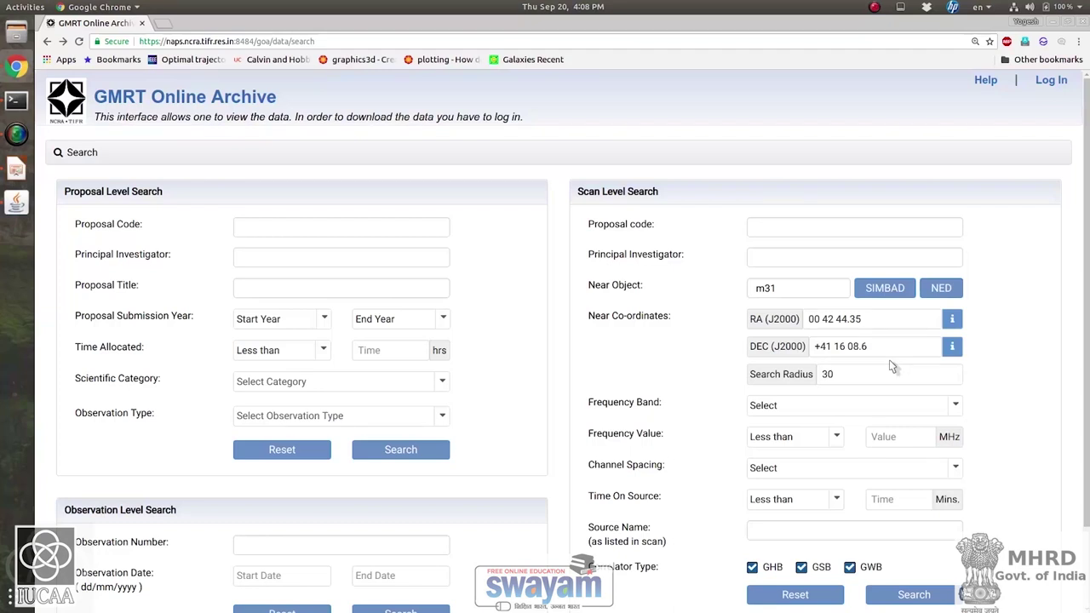
Step: Set the search radius to 60 arcmin and run the scan level search
click(849, 376)
key(BackSpace)
key(BackSpace)
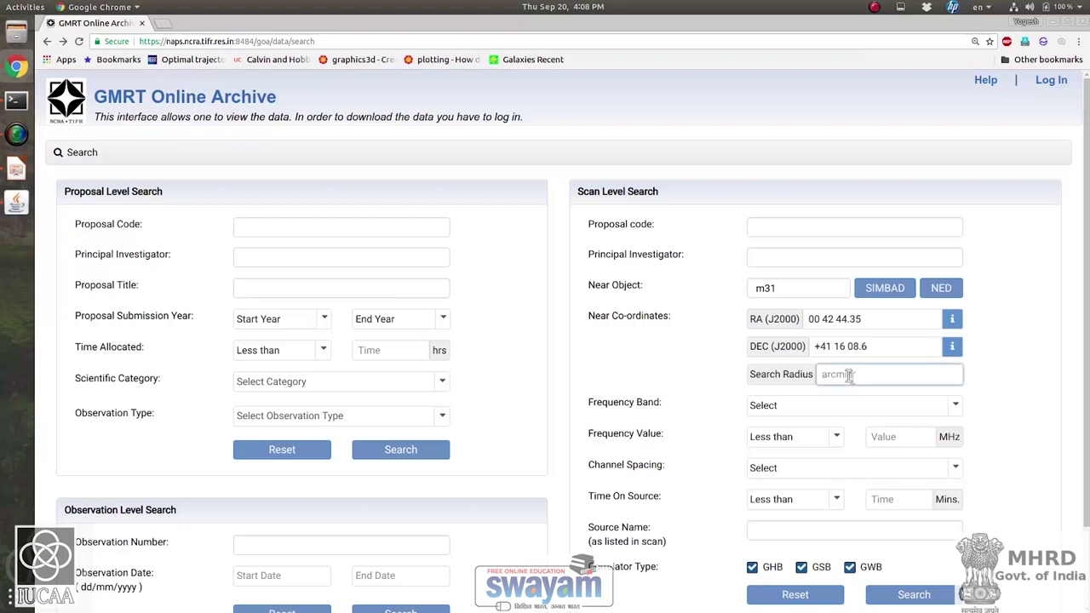
text(60)
scroll(702, 509, down, 2)
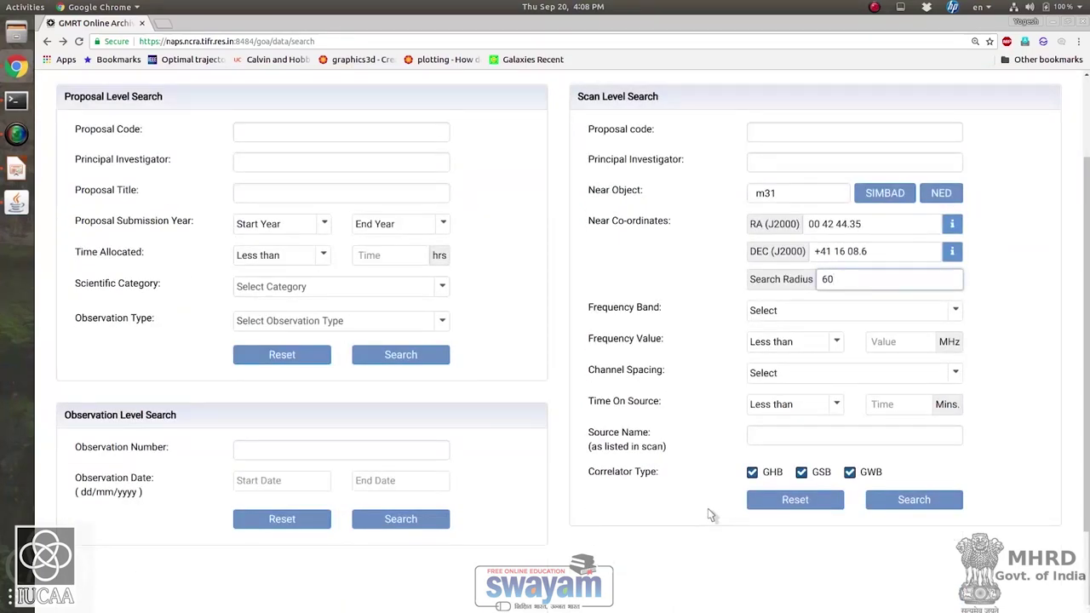
click(884, 501)
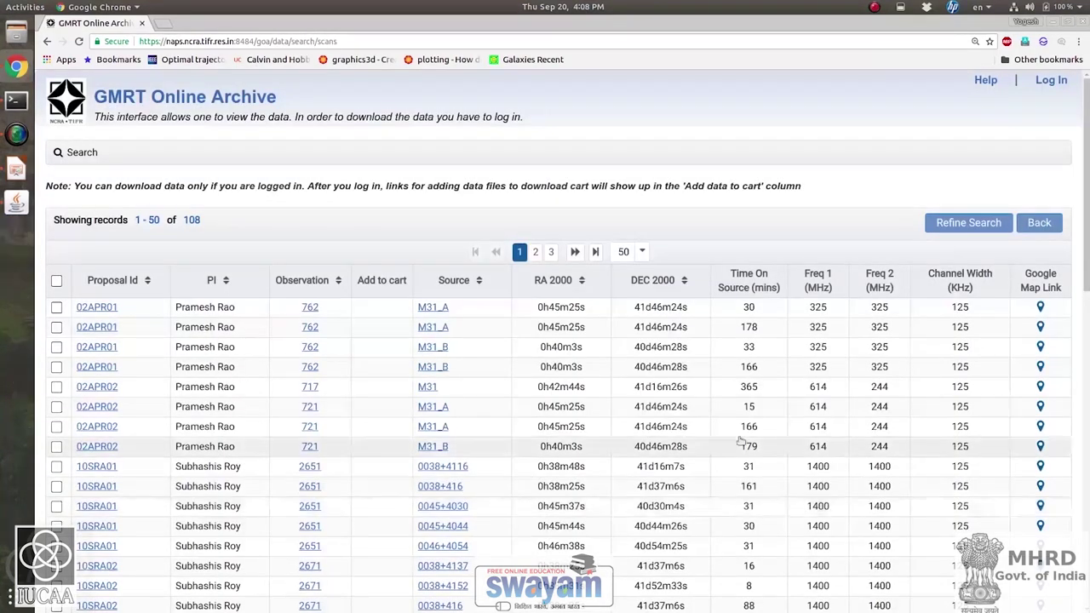
Step: Look through the listed scans around M31, show them all in Google Sky, and zoom in on the galaxy
scroll(654, 408, down, 5)
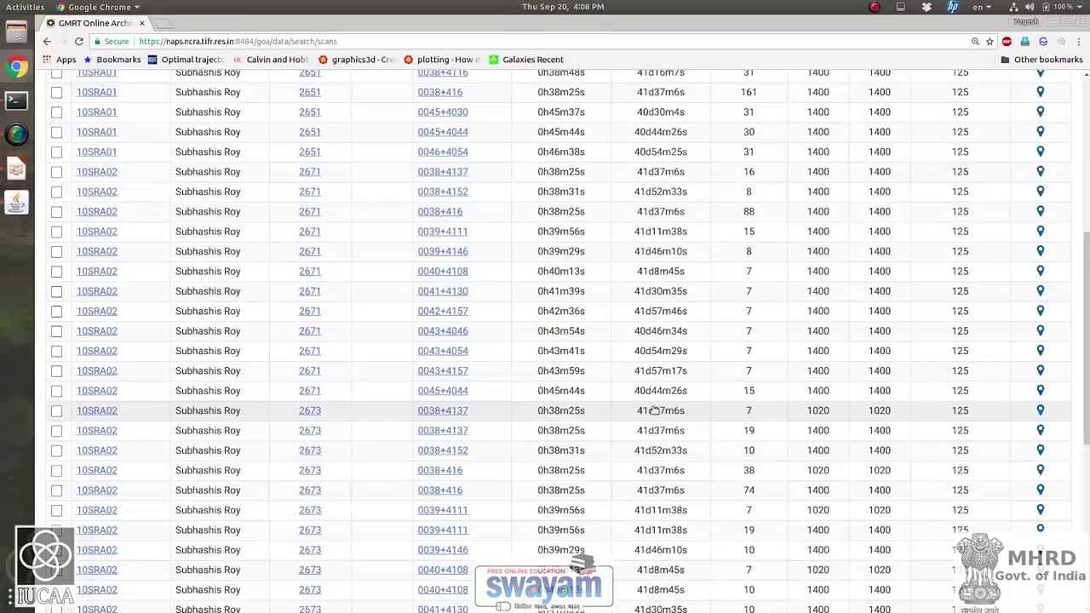
scroll(654, 409, down, 4)
scroll(654, 409, up, 9)
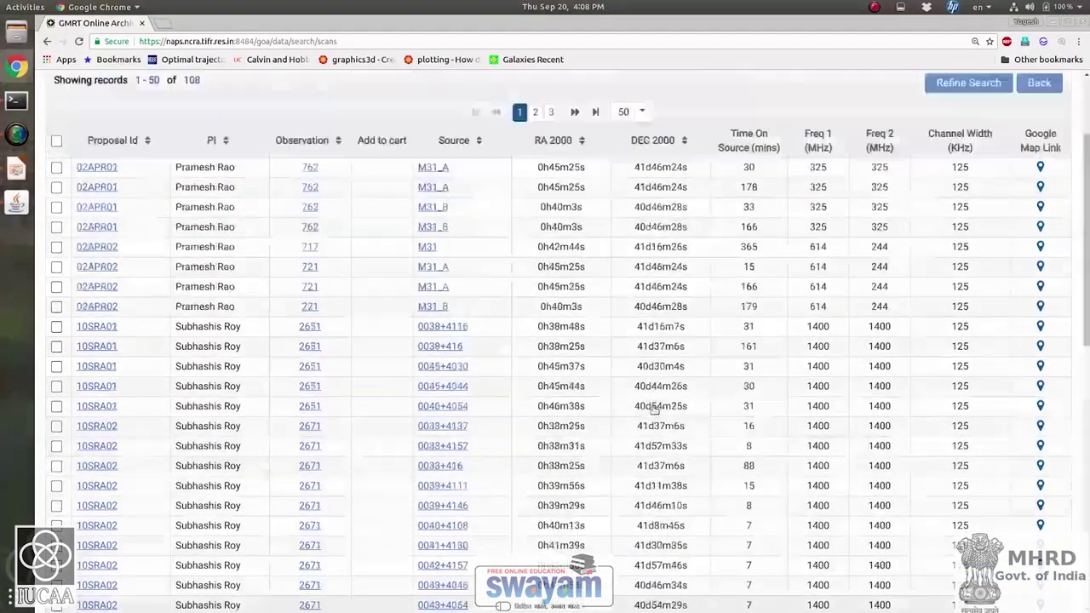
scroll(653, 408, down, 9)
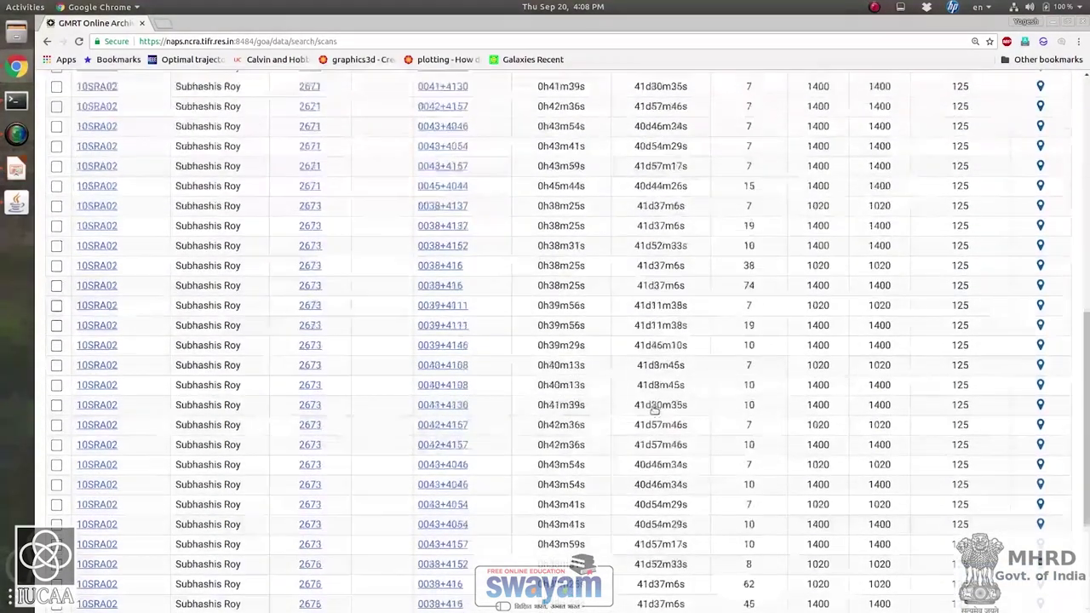
scroll(654, 408, up, 8)
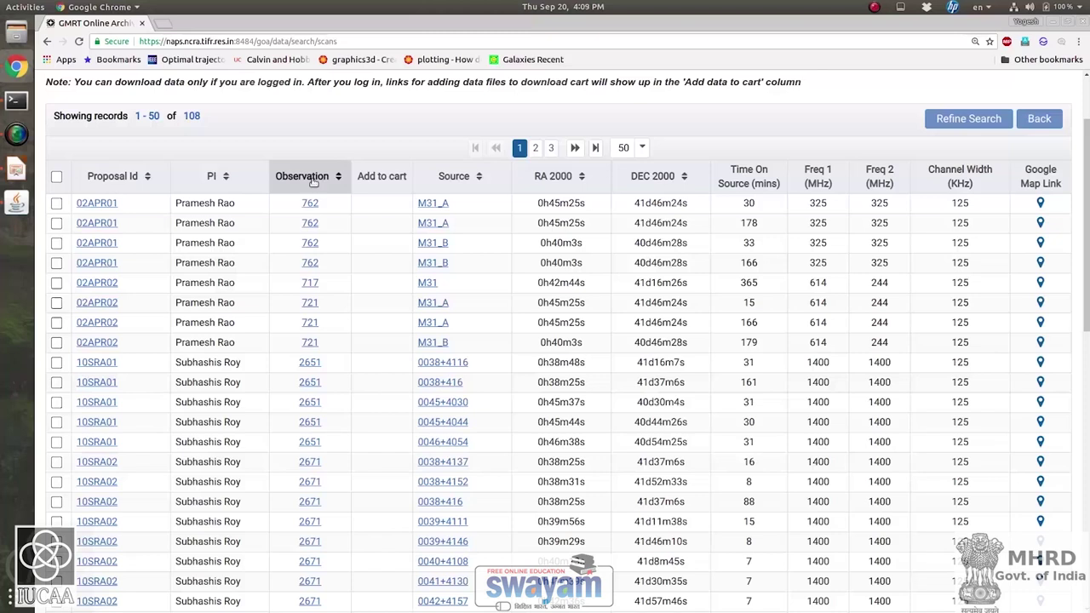
scroll(284, 315, down, 8)
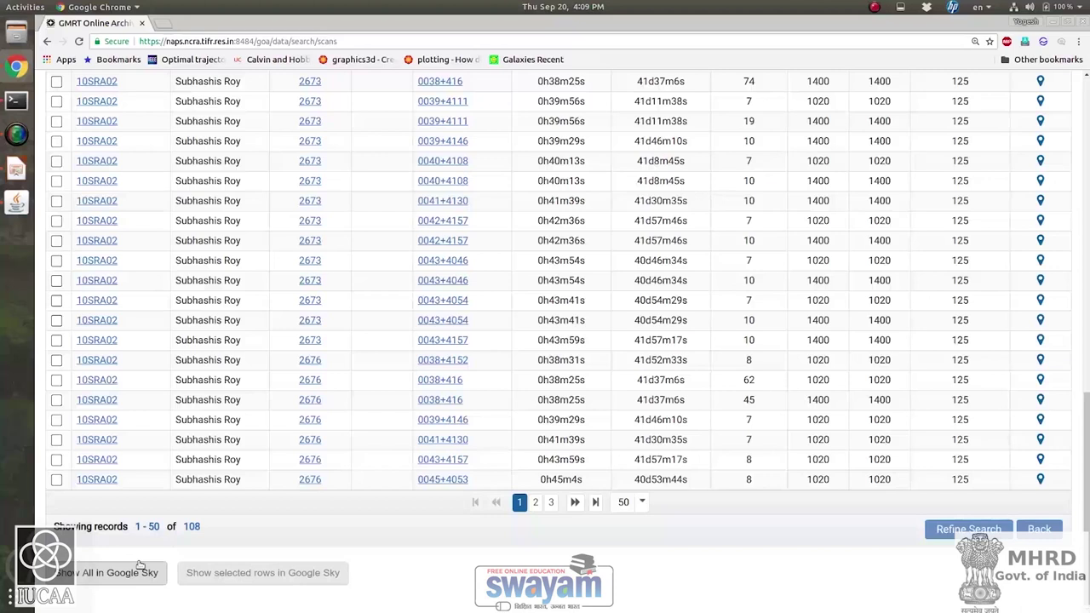
click(136, 573)
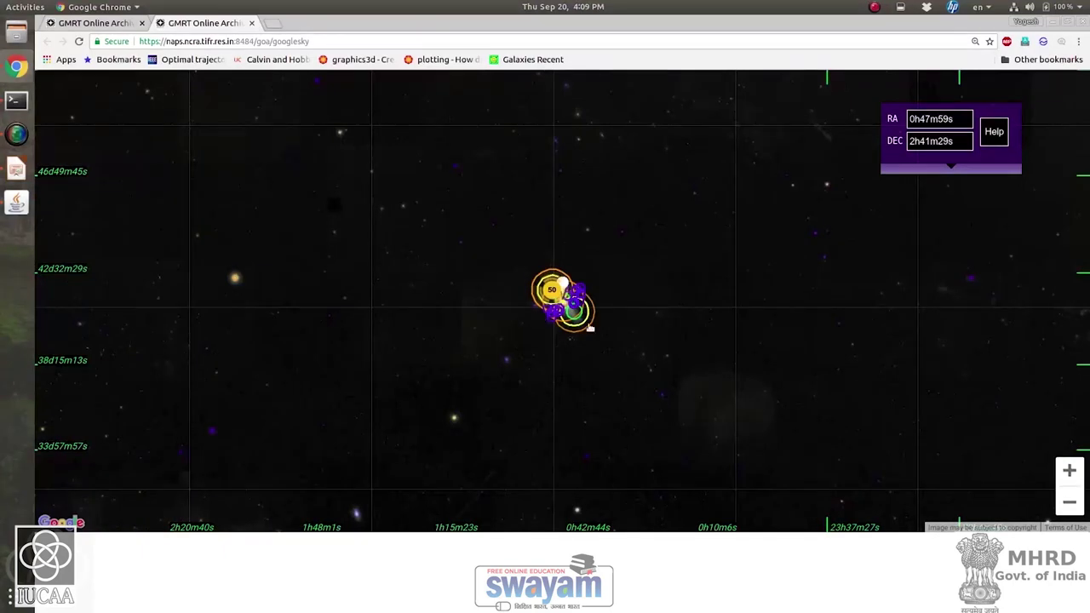
click(588, 327)
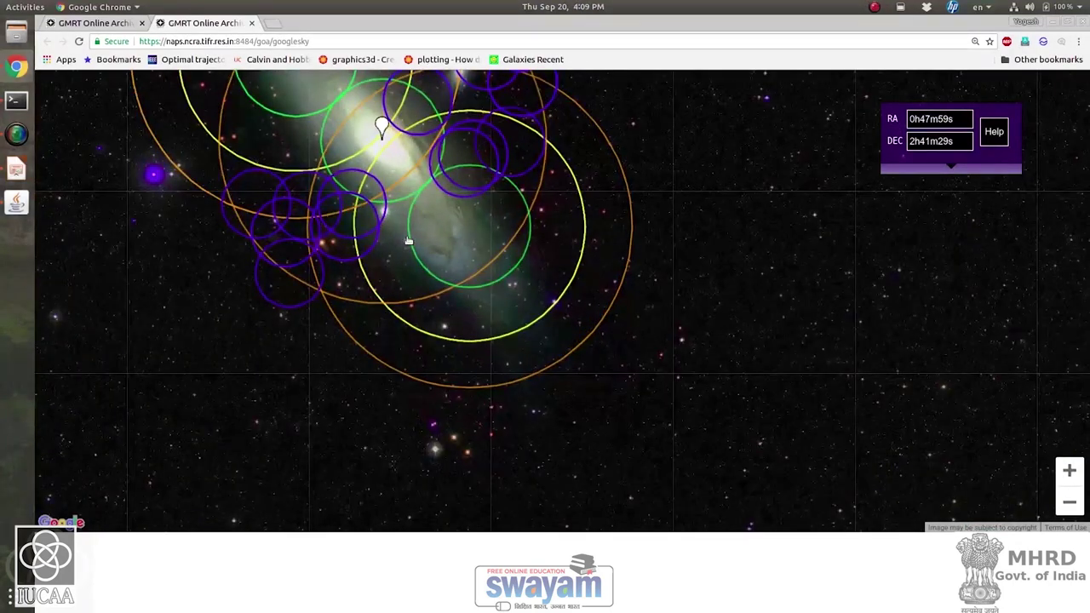
drag(409, 195, 554, 328)
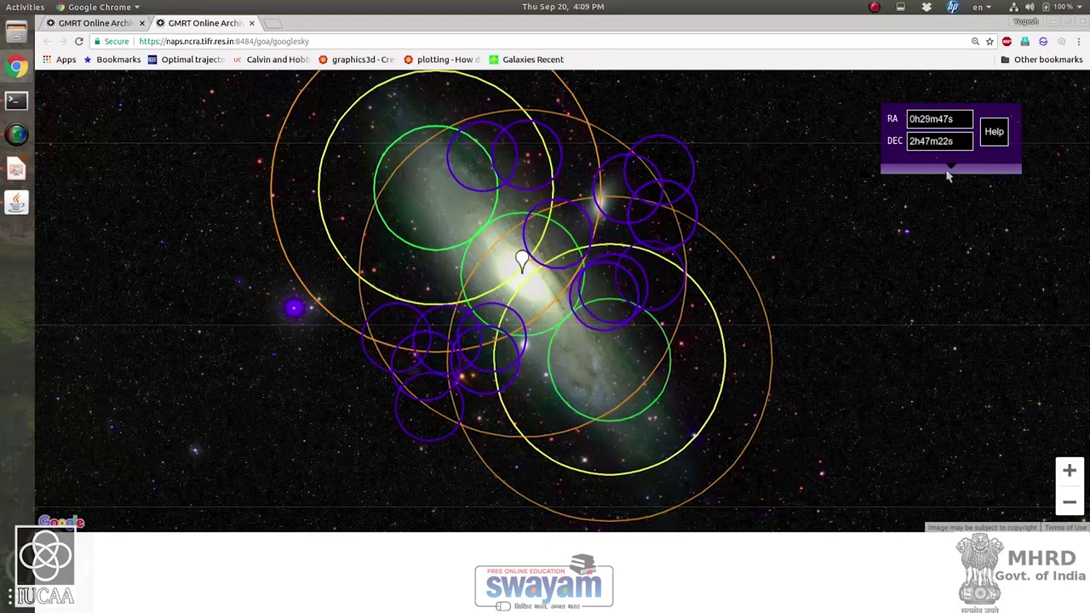
Step: Expand the sky map's display options and legend, show the Time On Source labels, and hide them again
click(948, 167)
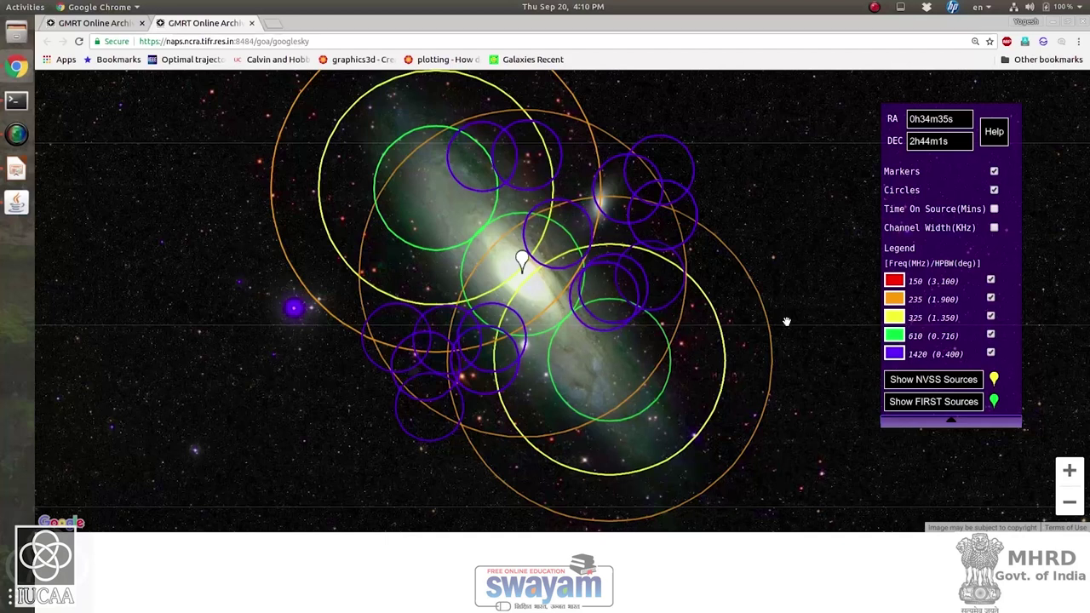
click(993, 210)
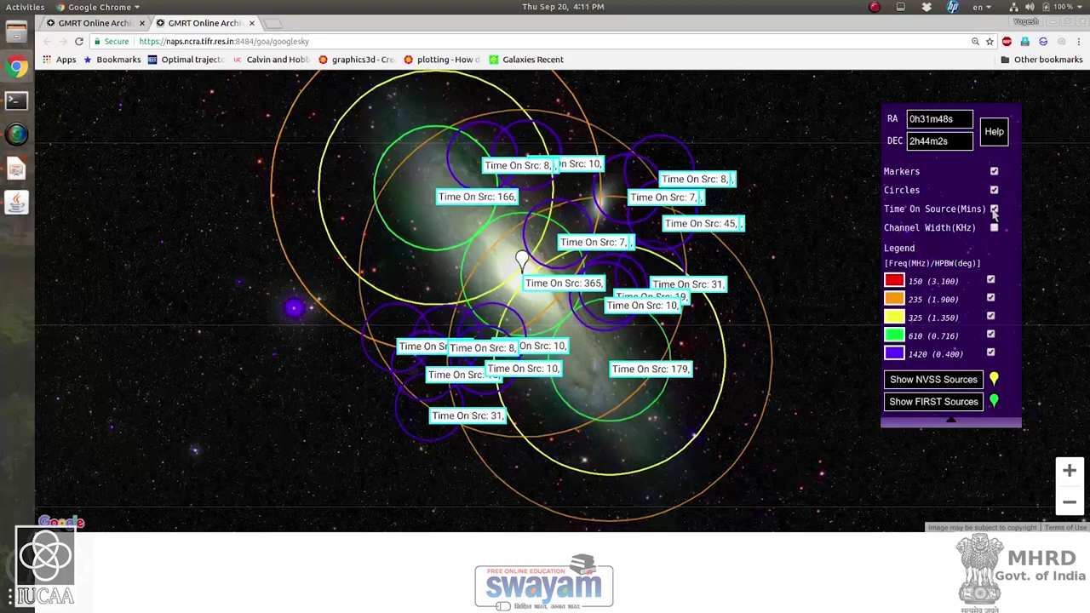
click(994, 210)
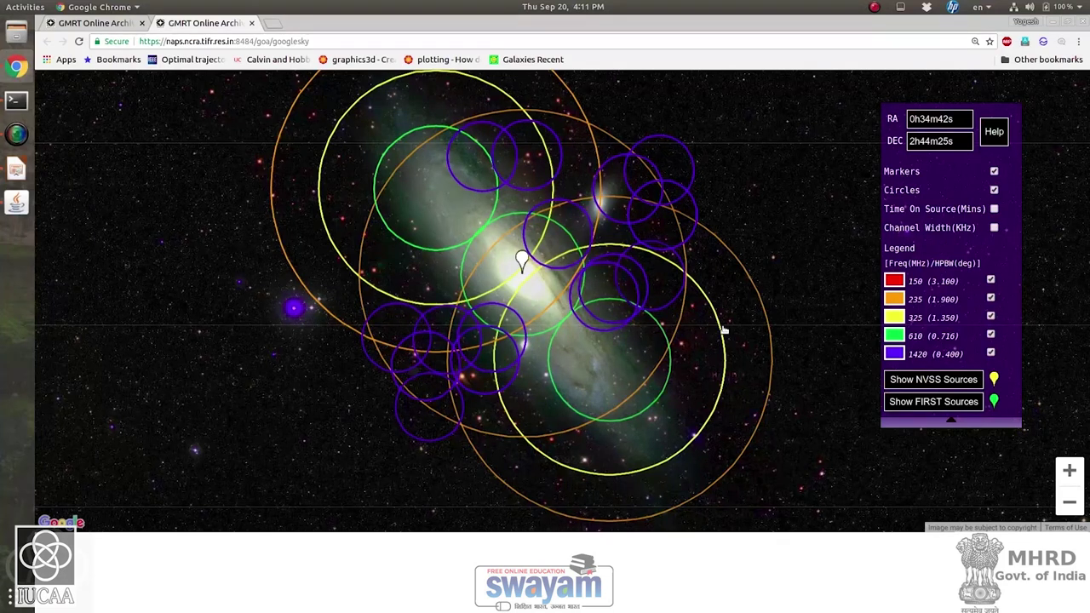
Step: Leave the sky map and scan results for the search form, and switch to the archives presentation in LibreOffice Impress
key(ctrl+w)
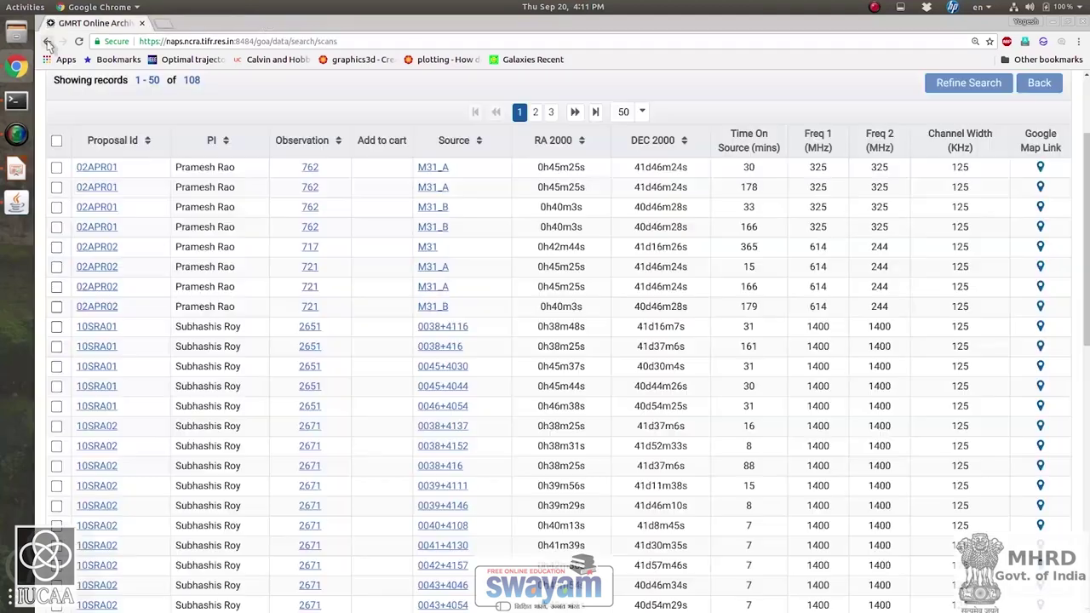
click(47, 41)
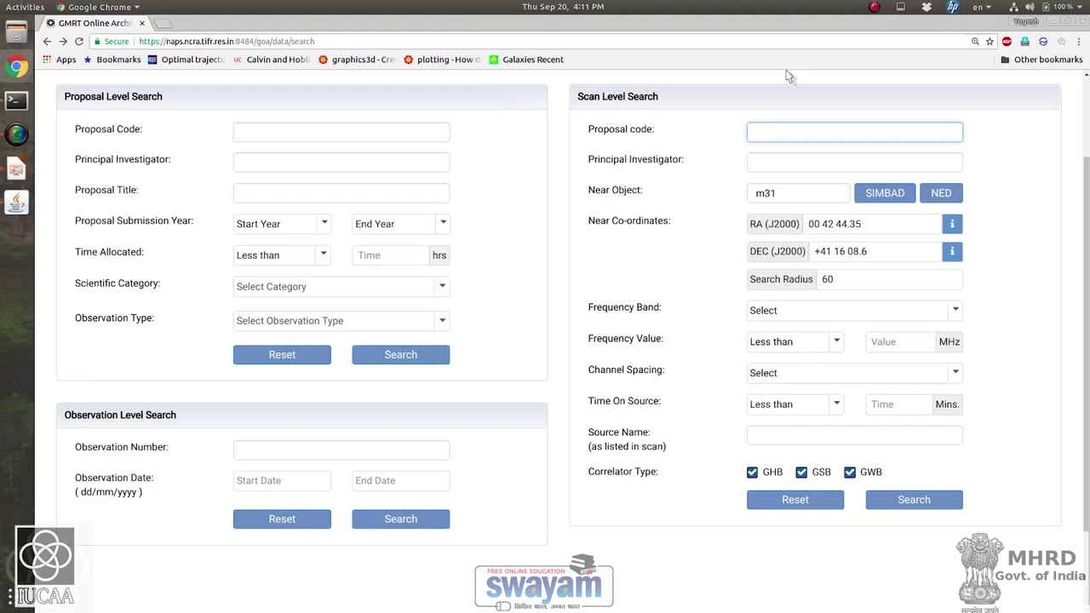
click(1079, 26)
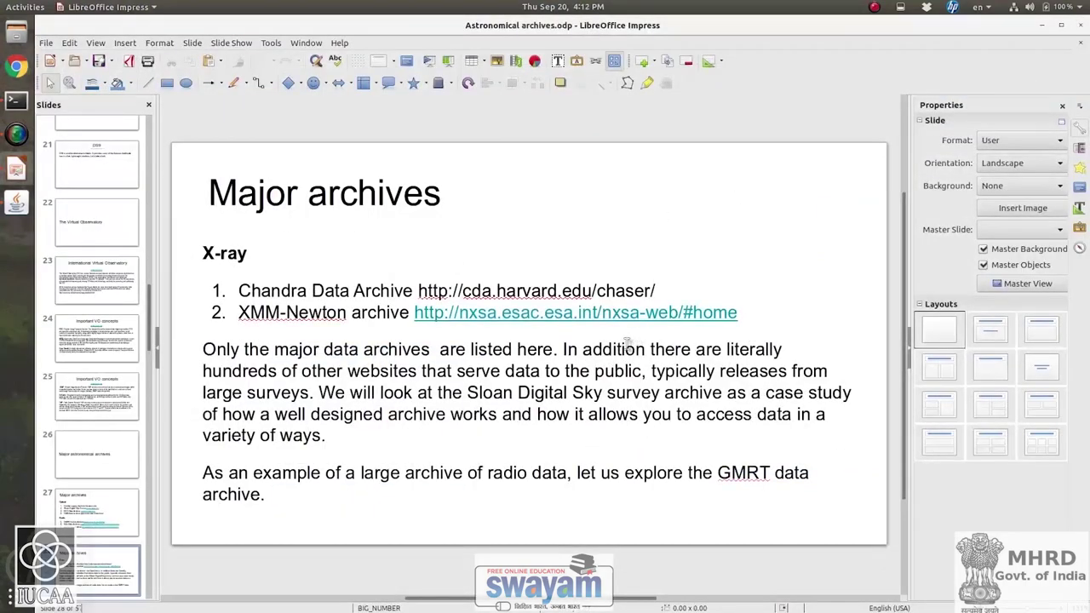
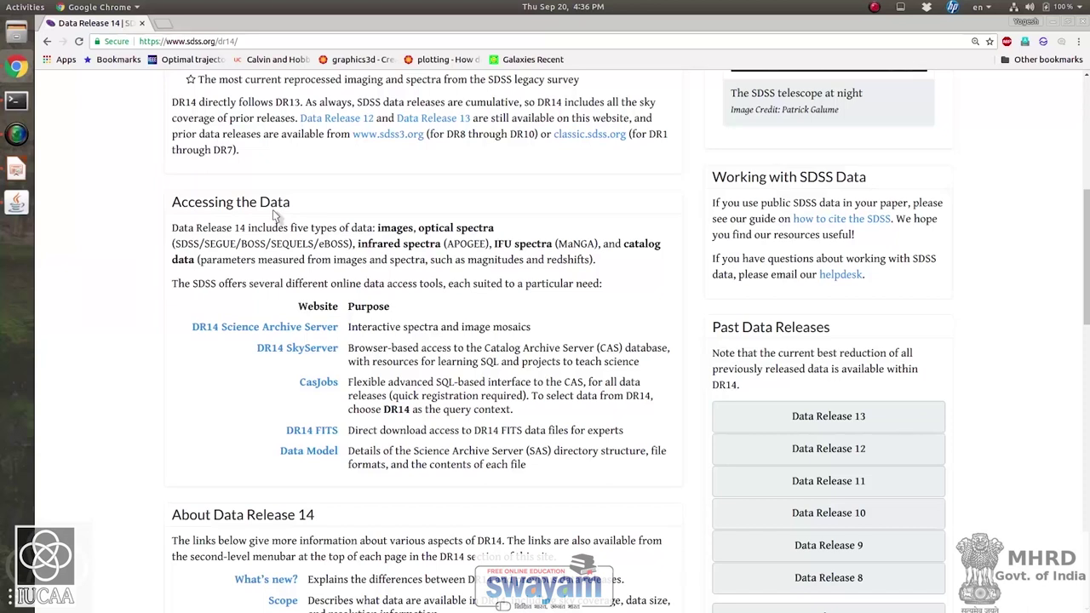
Step: Open the DR14 Science Archive Server from the SDSS data release page and follow its link to the SDSS SkyServer
click(249, 329)
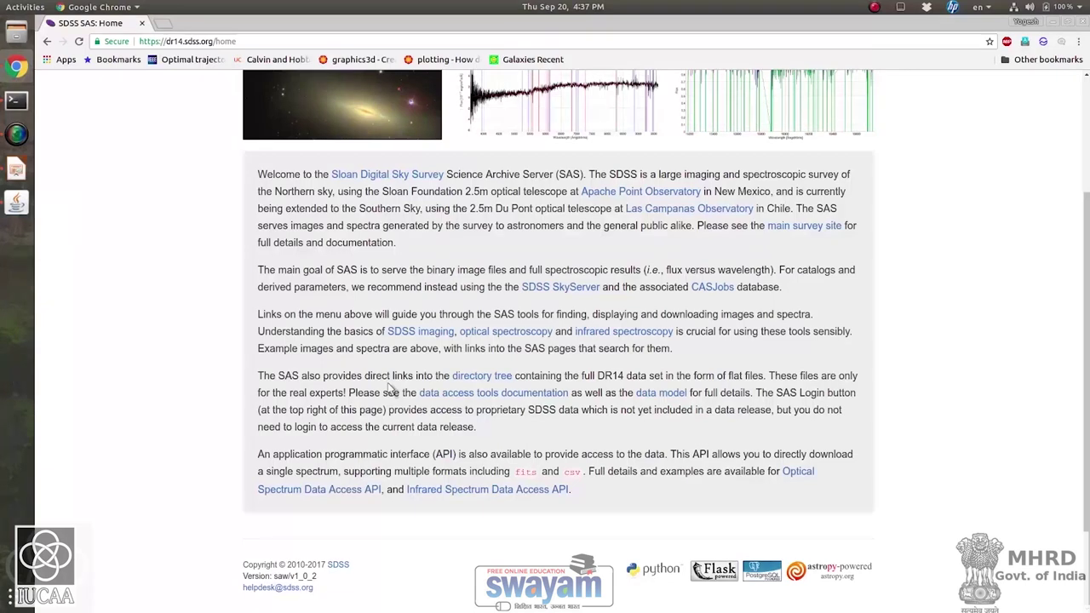
scroll(387, 386, up, 1)
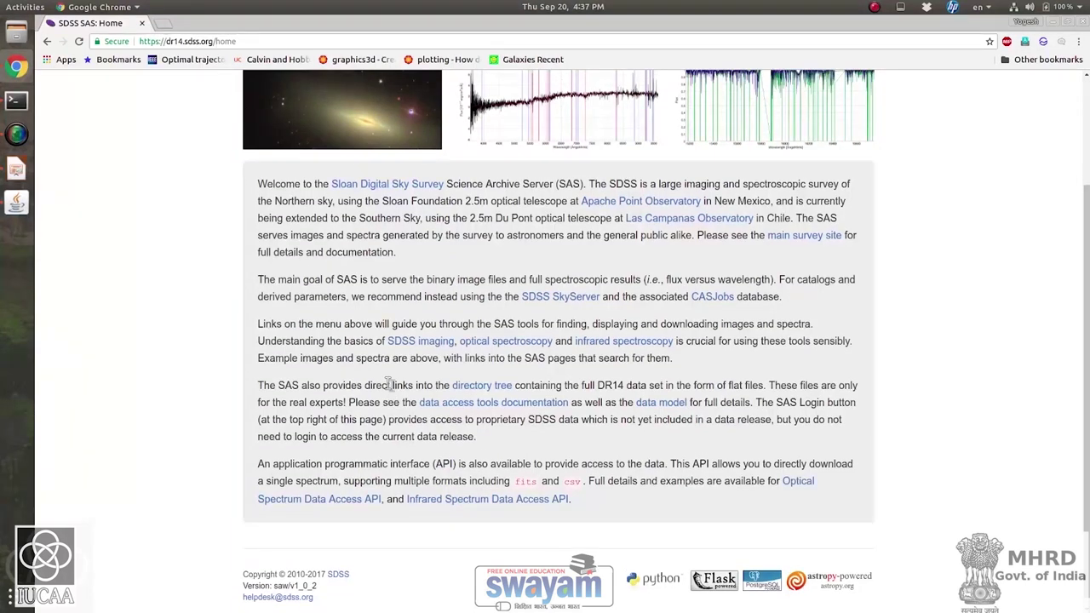
scroll(387, 385, up, 1)
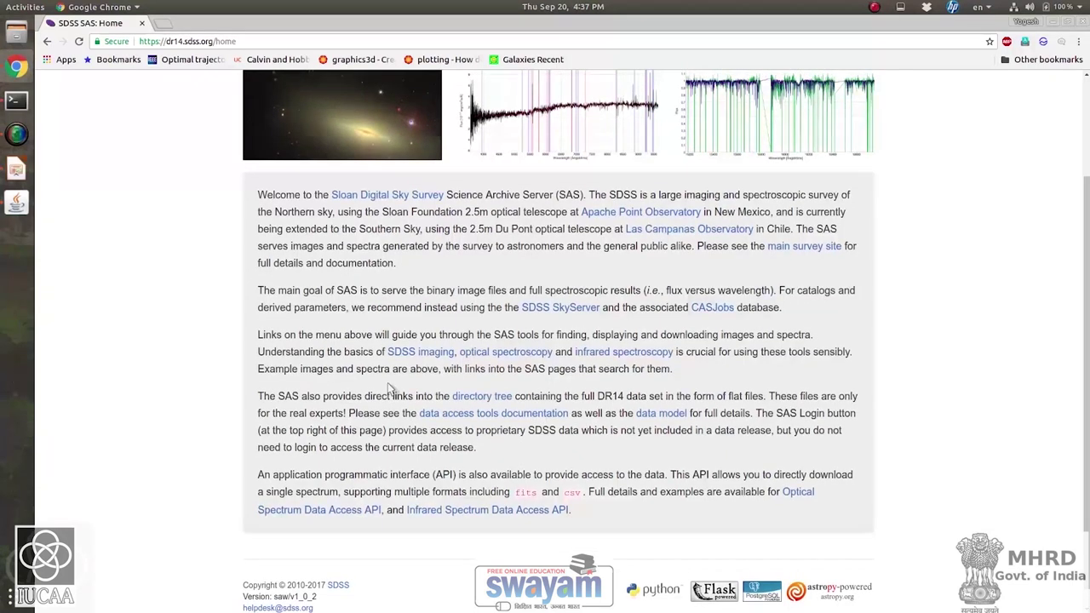
click(562, 308)
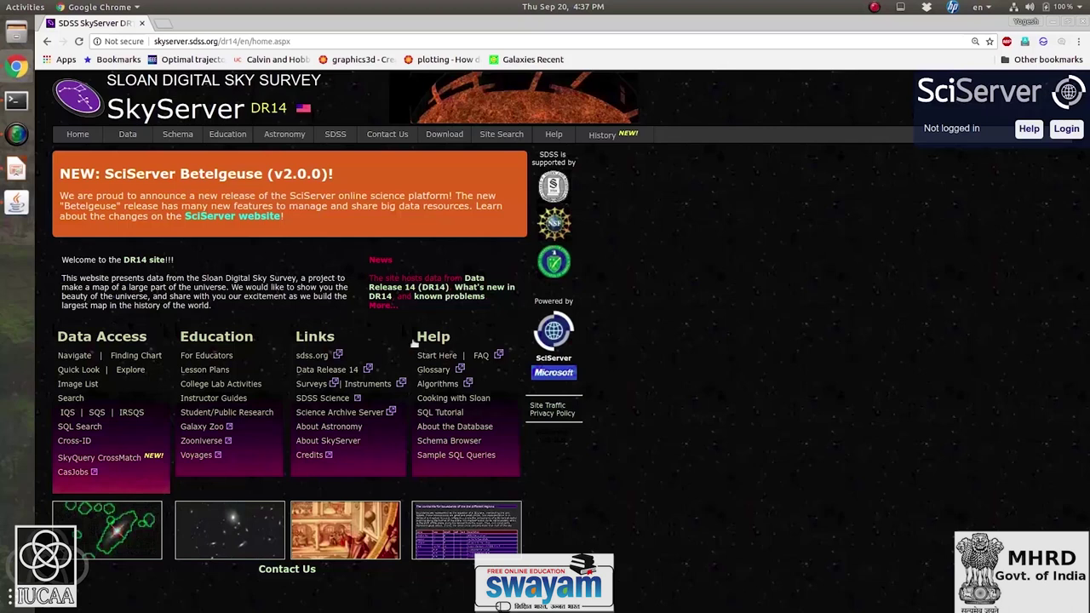
Step: Open the Advanced projects in the SkyServer Education section and look through them from Hubble Diagram to Quasars
click(211, 337)
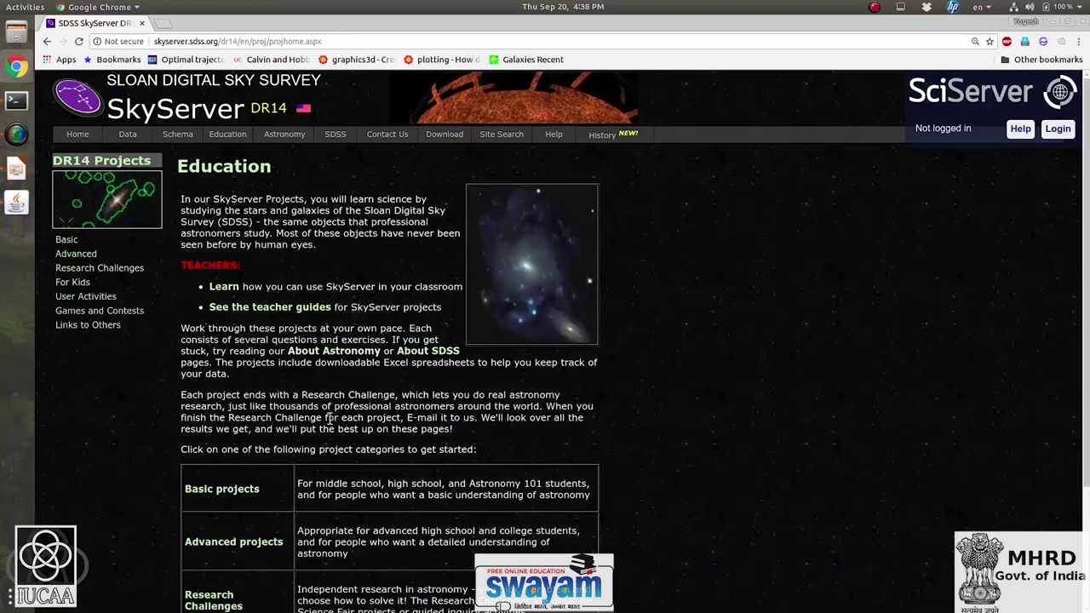
scroll(332, 419, down, 3)
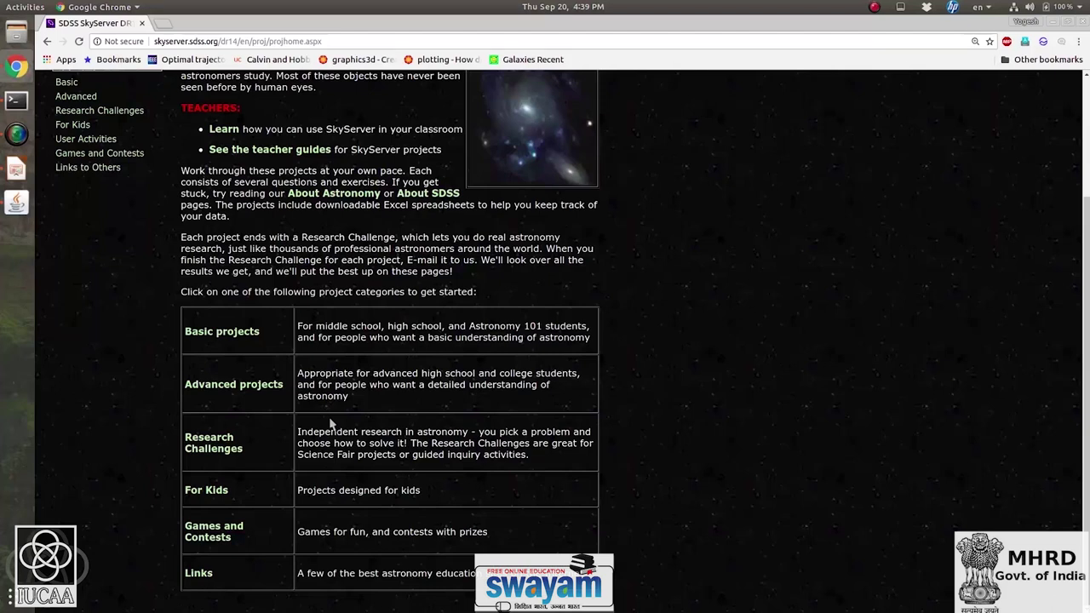
click(224, 389)
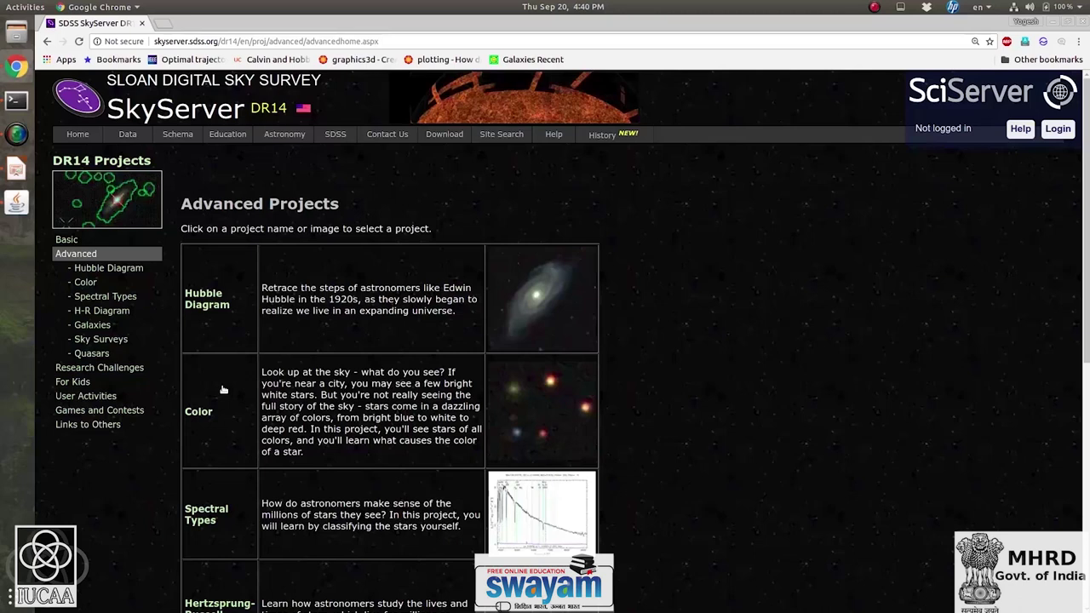
scroll(223, 389, down, 2)
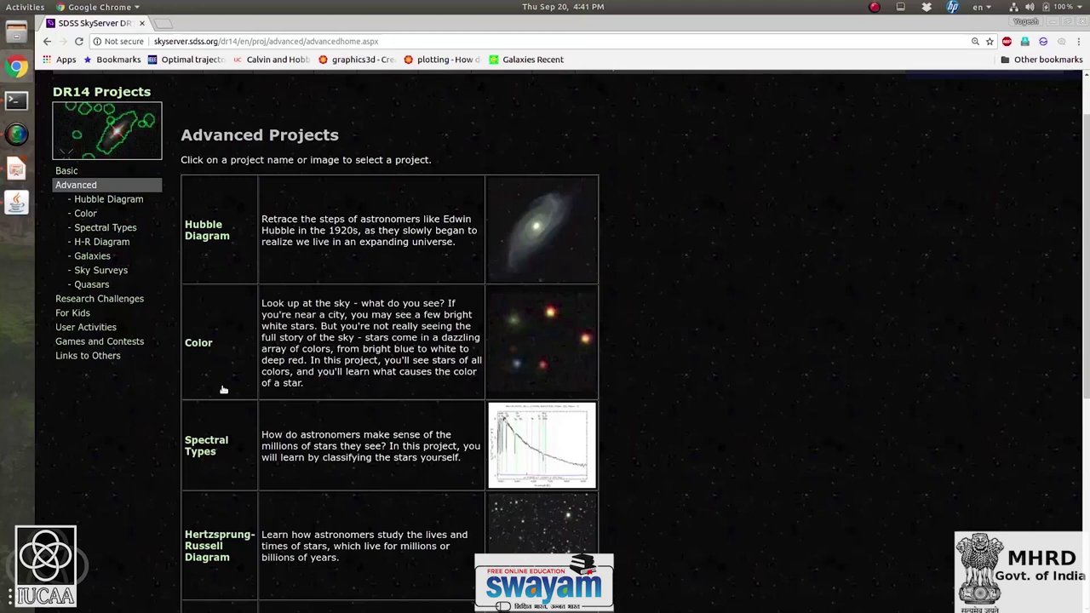
scroll(333, 441, down, 3)
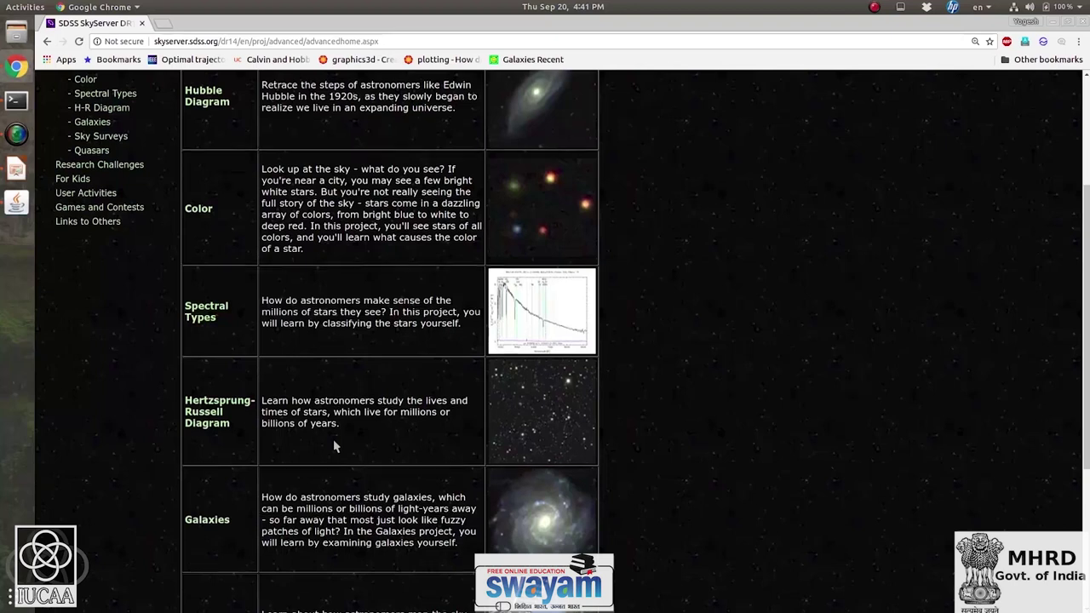
scroll(333, 438, up, 1)
scroll(332, 440, down, 3)
scroll(333, 440, down, 1)
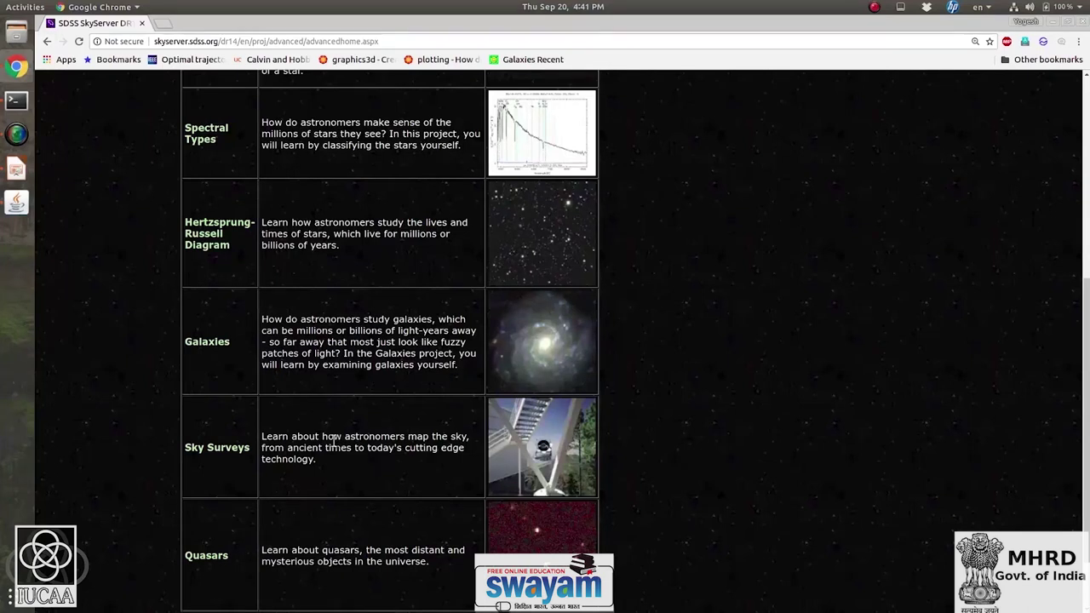
scroll(333, 438, down, 2)
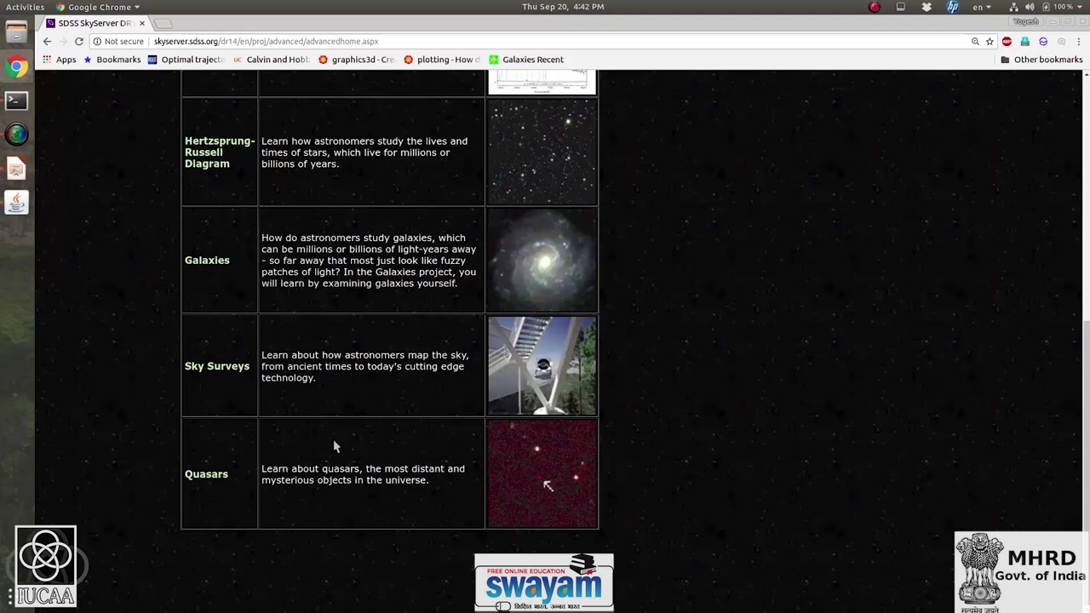
scroll(397, 442, up, 5)
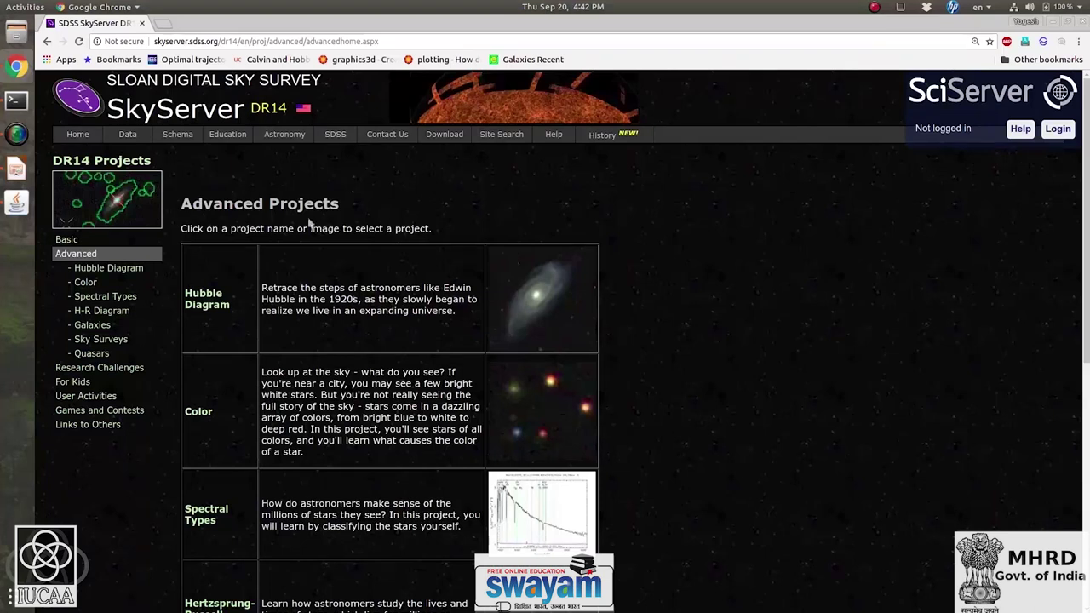
Step: Return to the SkyServer home page, view the instructor guides for the projects, and go back home
click(48, 42)
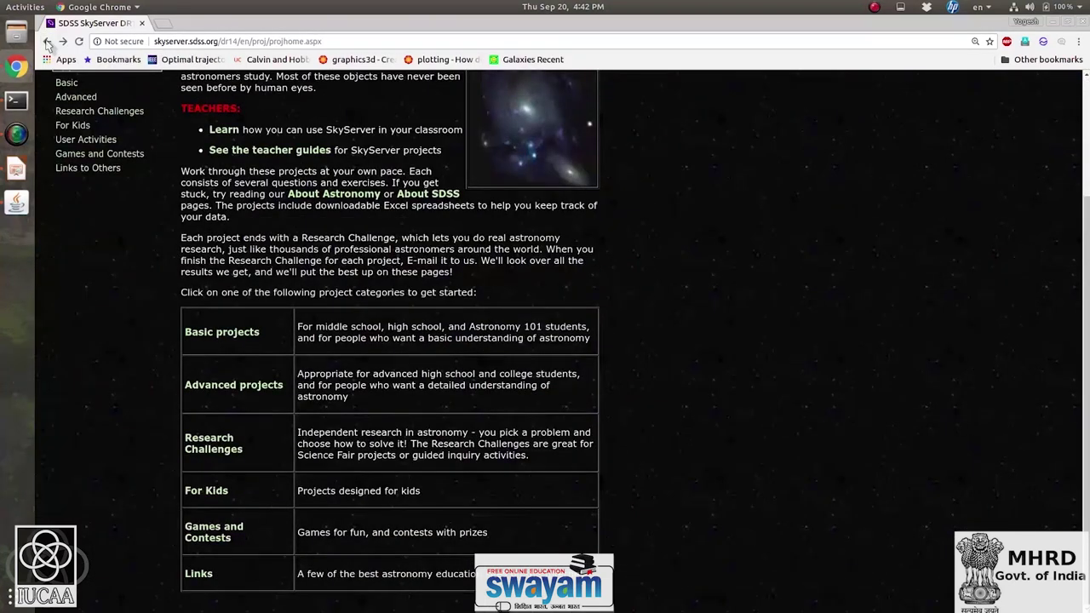
click(49, 42)
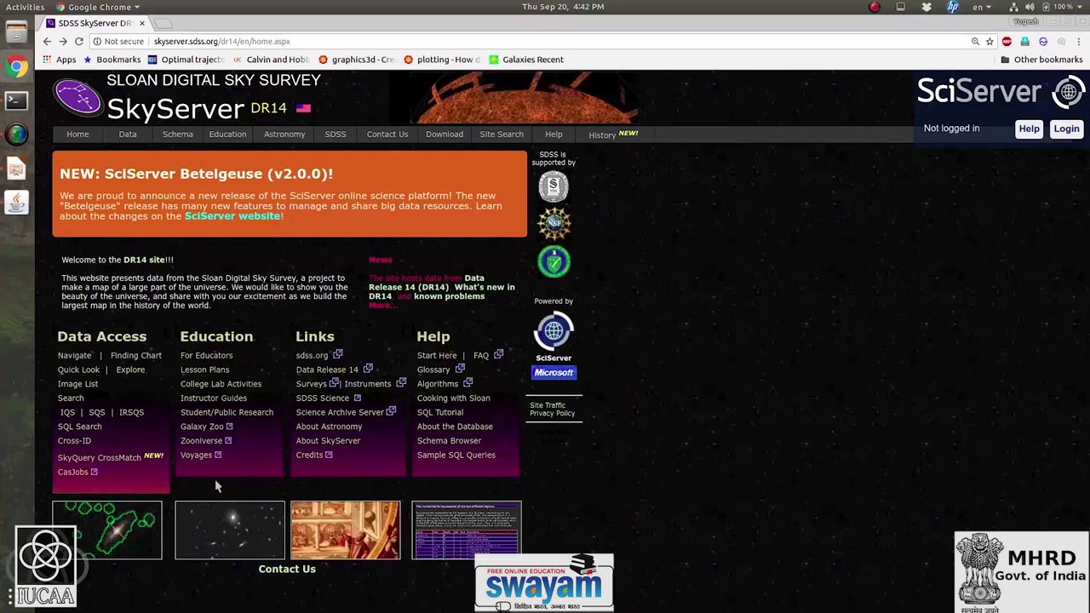
click(229, 405)
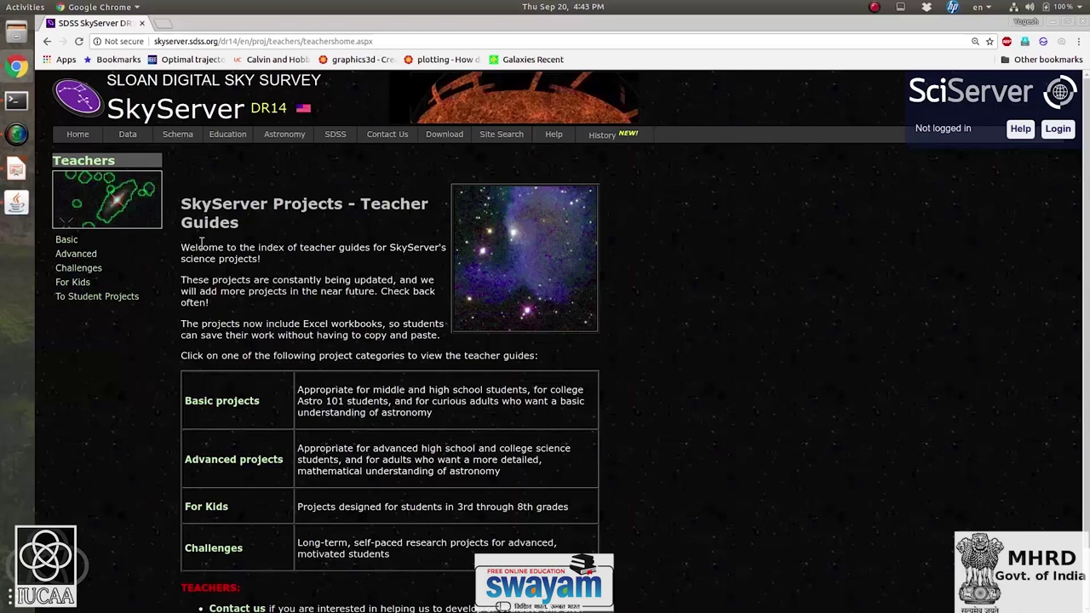
click(48, 42)
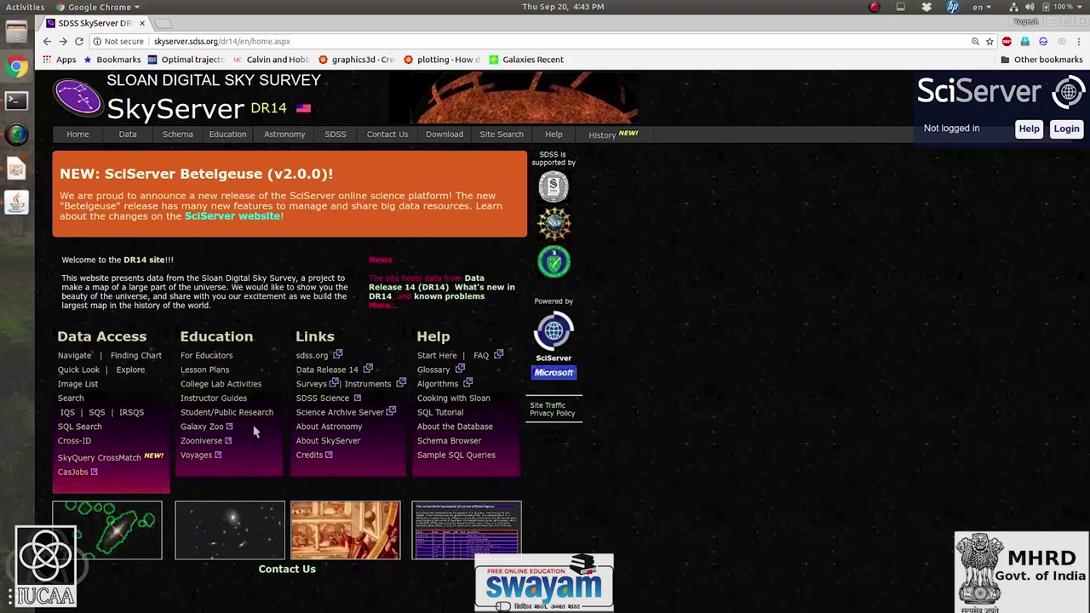
Step: Explore the default SDSS object, enlarge its image two levels in the Navigate tool, and close that view
click(132, 372)
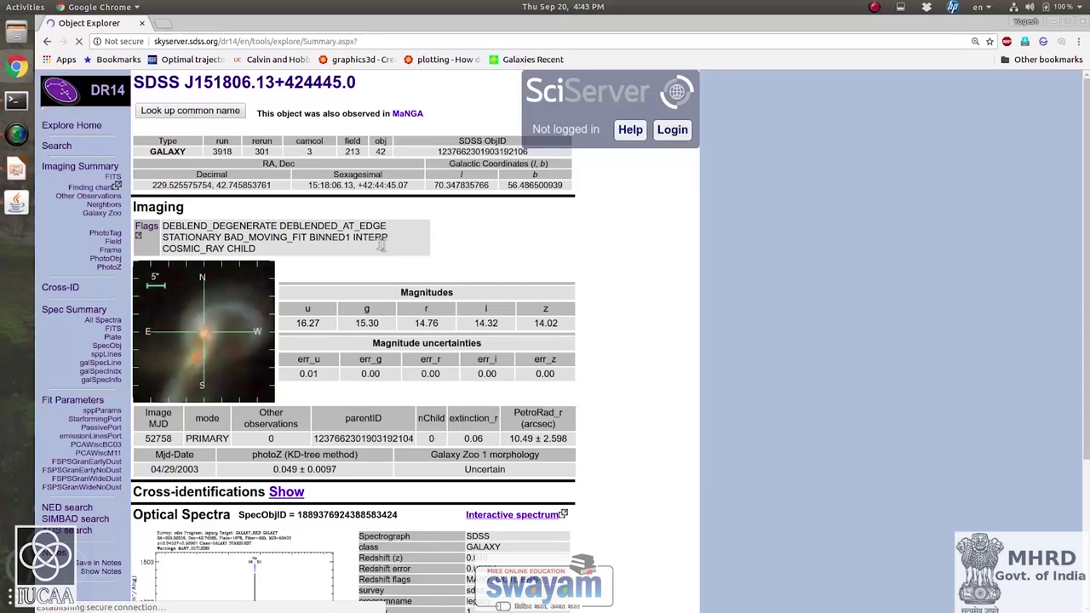
click(203, 342)
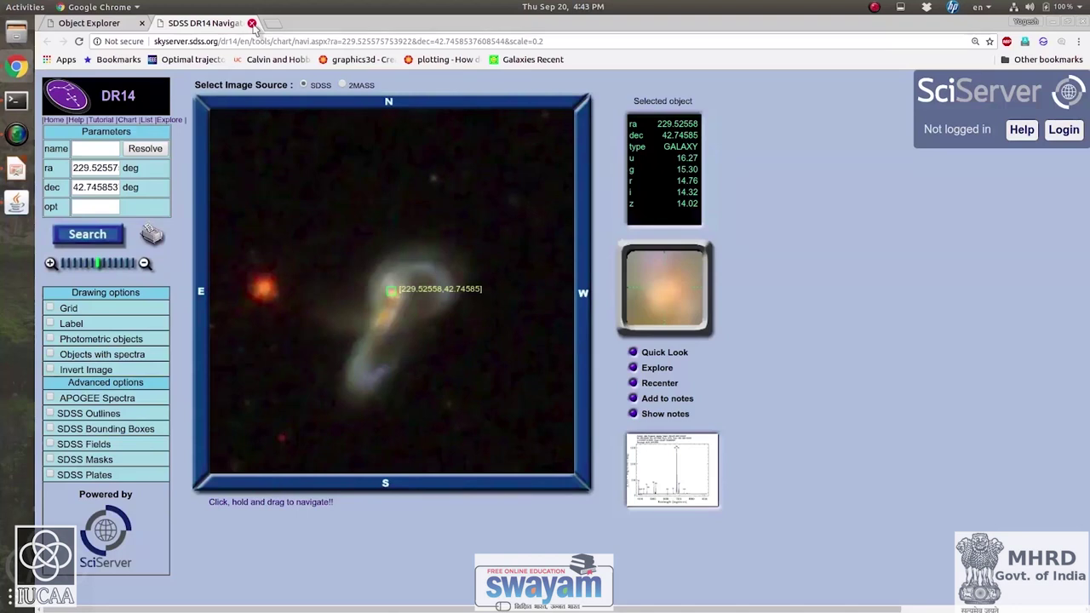
click(51, 265)
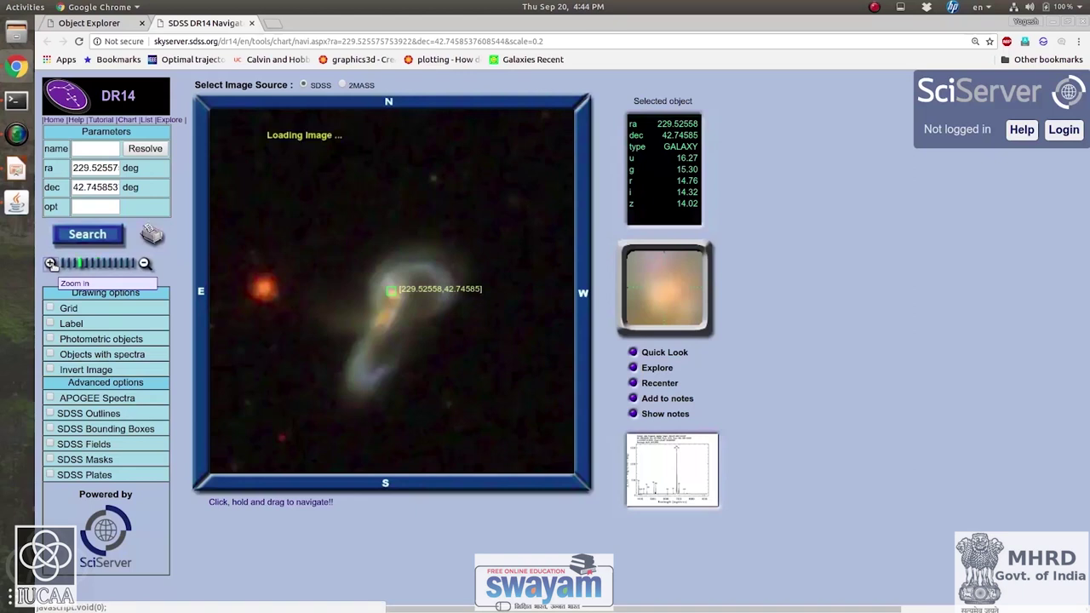
click(51, 265)
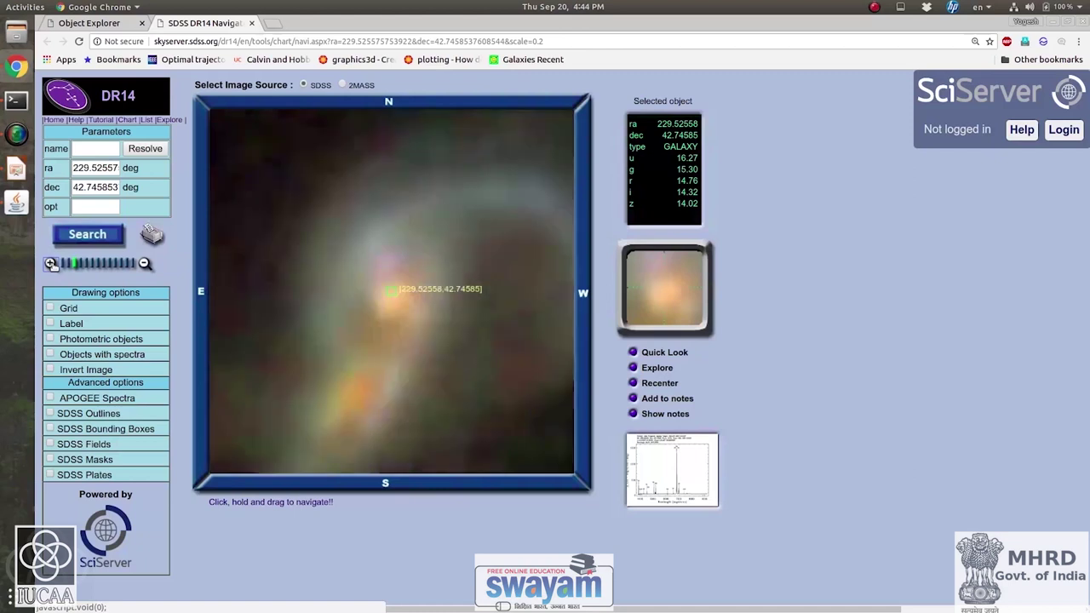
click(252, 23)
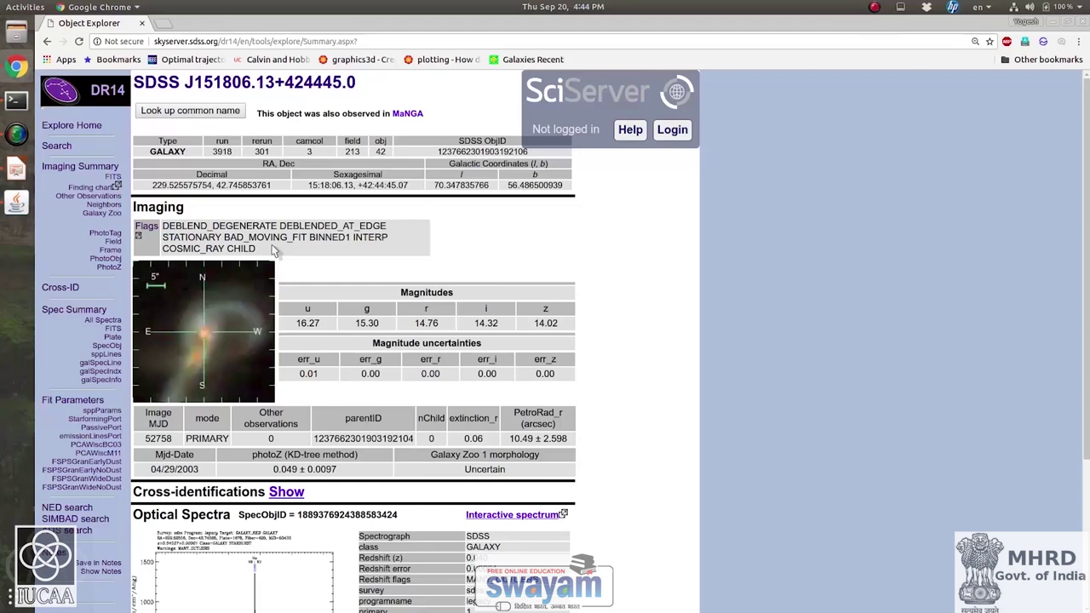
Step: Examine the galaxy's optical spectra section and open its interactive spectrum to view the full plot
scroll(349, 332, down, 3)
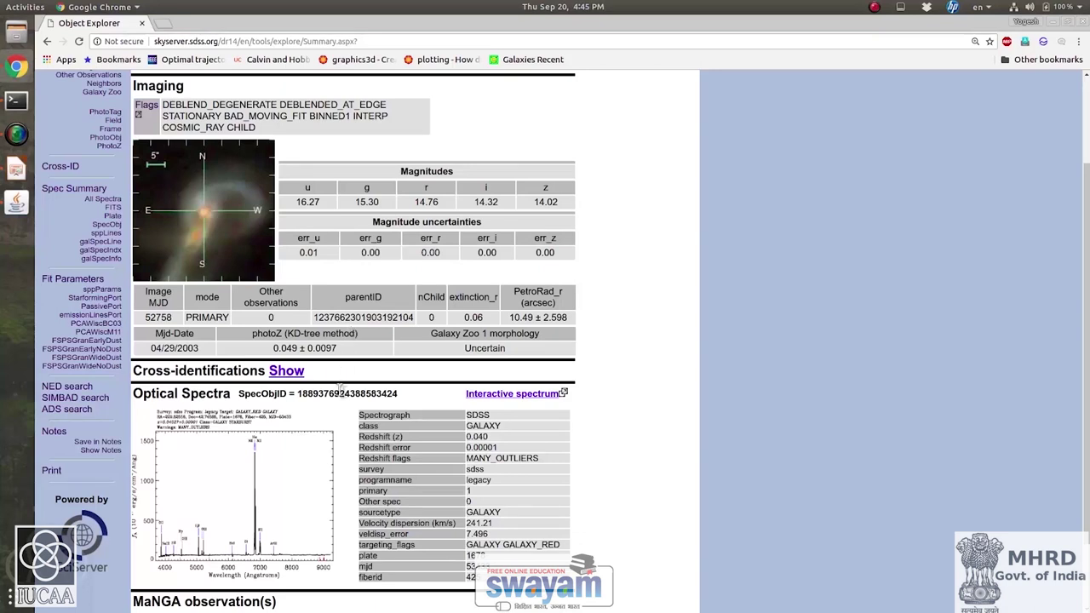
scroll(407, 434, down, 1)
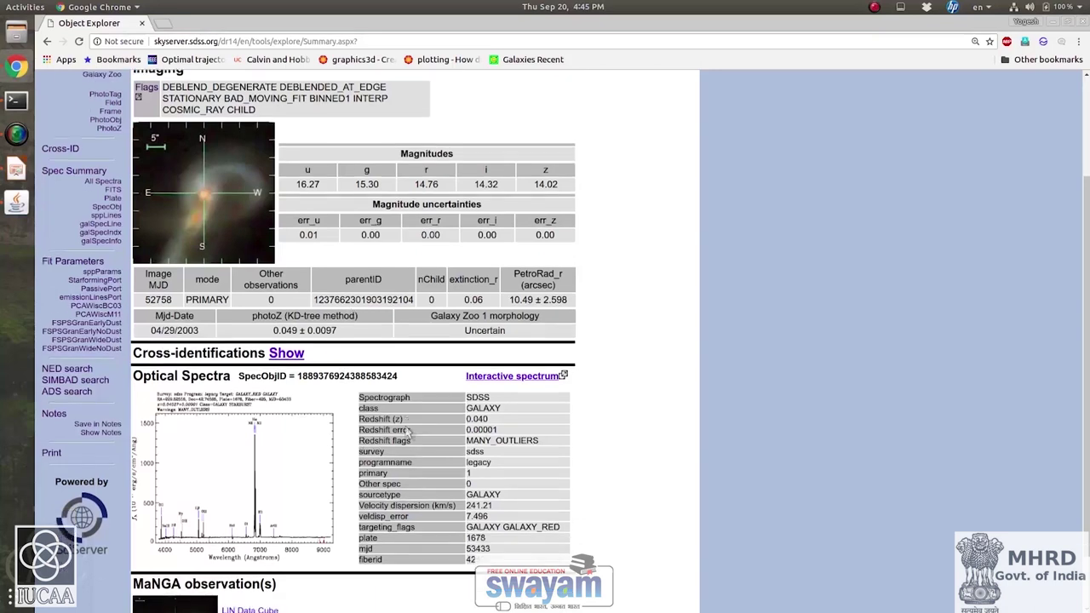
scroll(406, 434, down, 1)
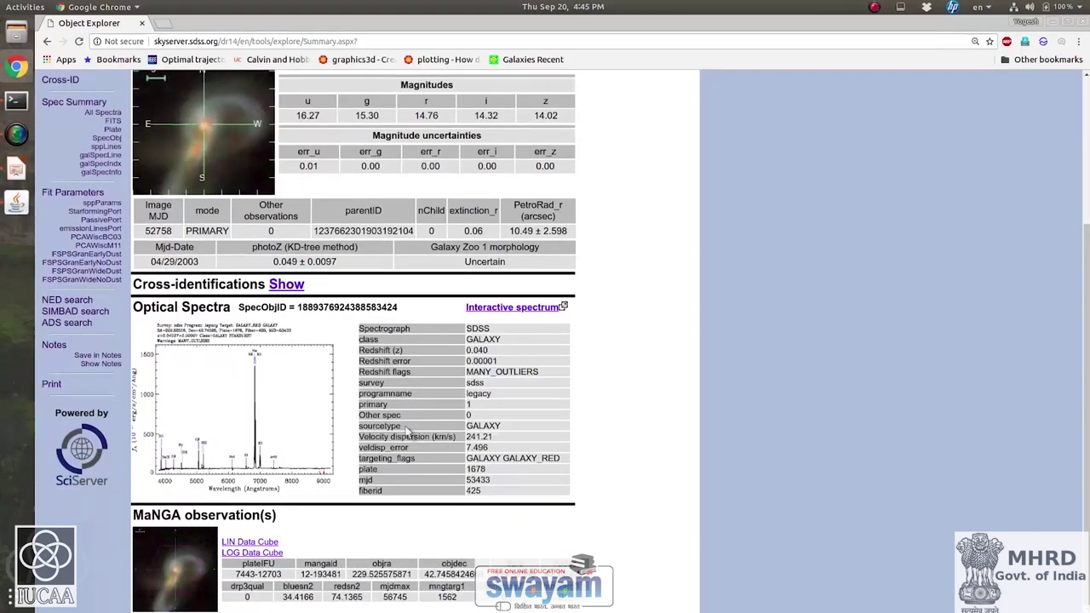
click(487, 308)
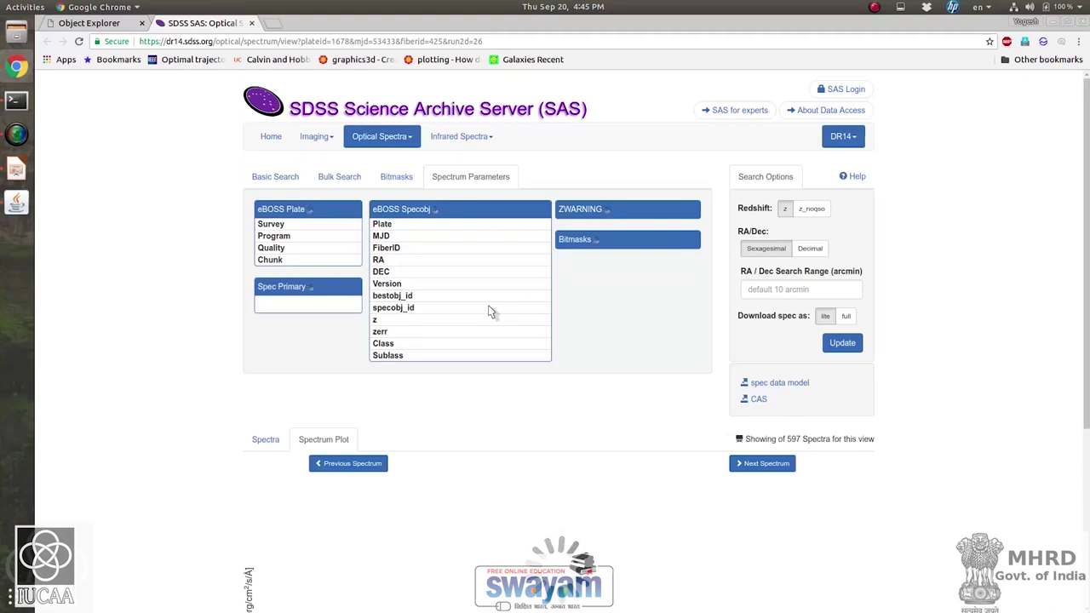
scroll(460, 351, down, 3)
scroll(460, 351, down, 2)
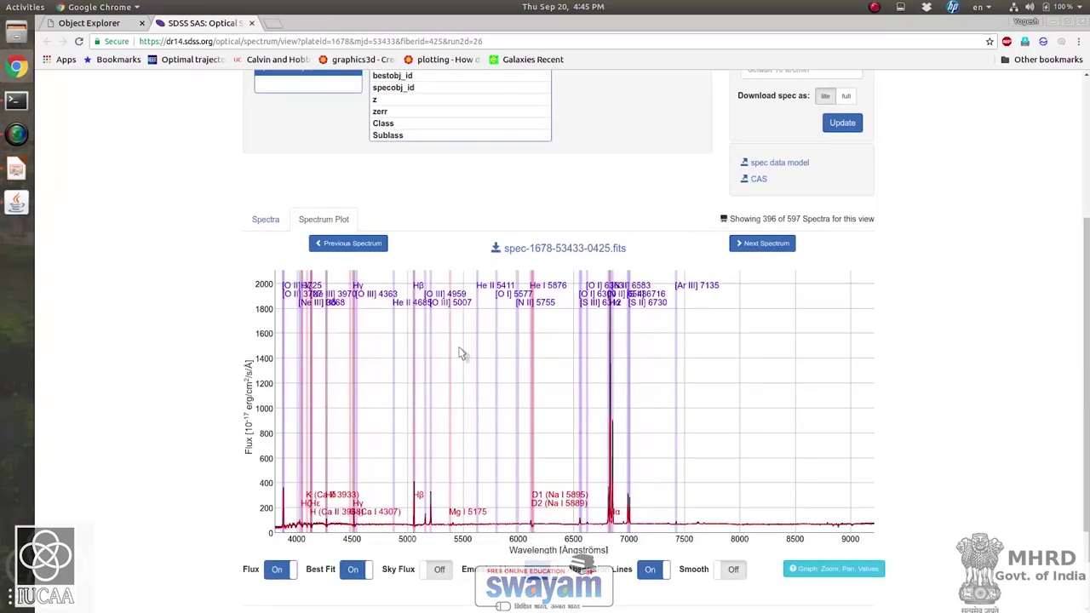
scroll(493, 374, down, 2)
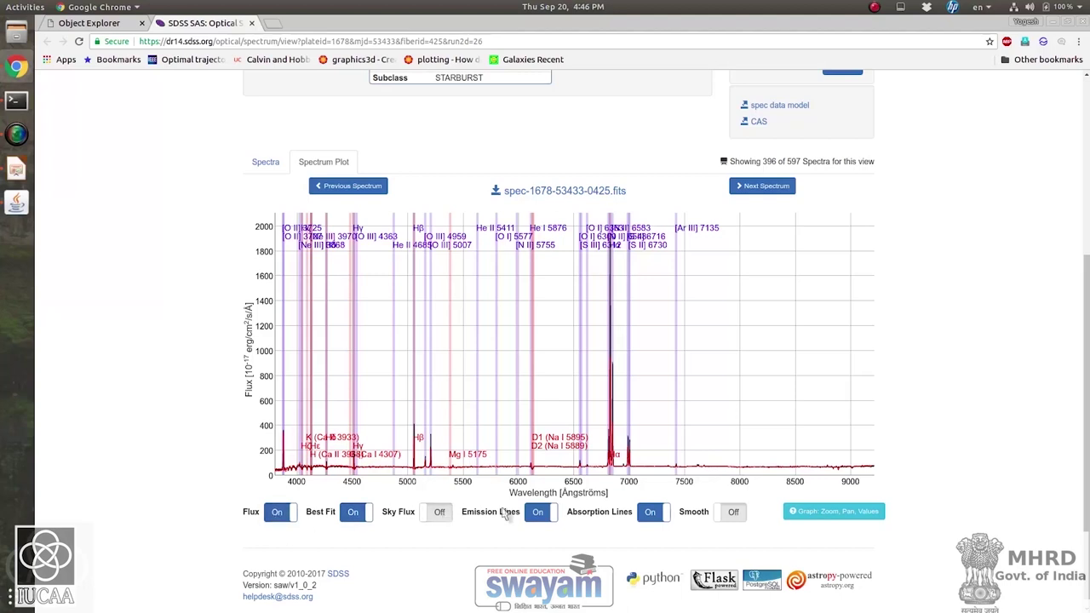
Step: Hide the emission and absorption lines, toggle the flux curve off and on, and hide the best fit
click(537, 513)
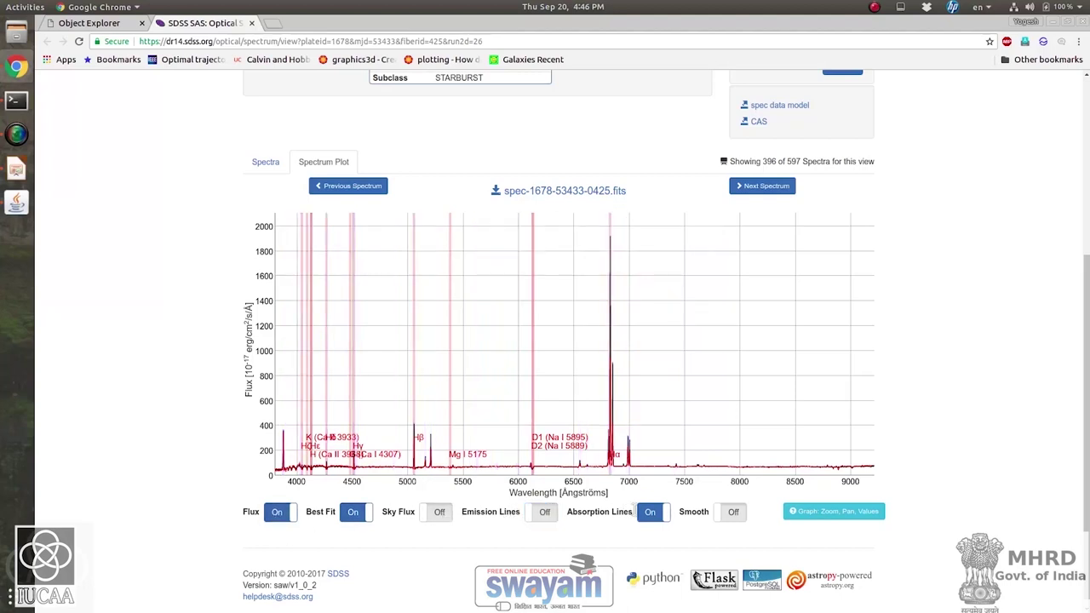
click(652, 514)
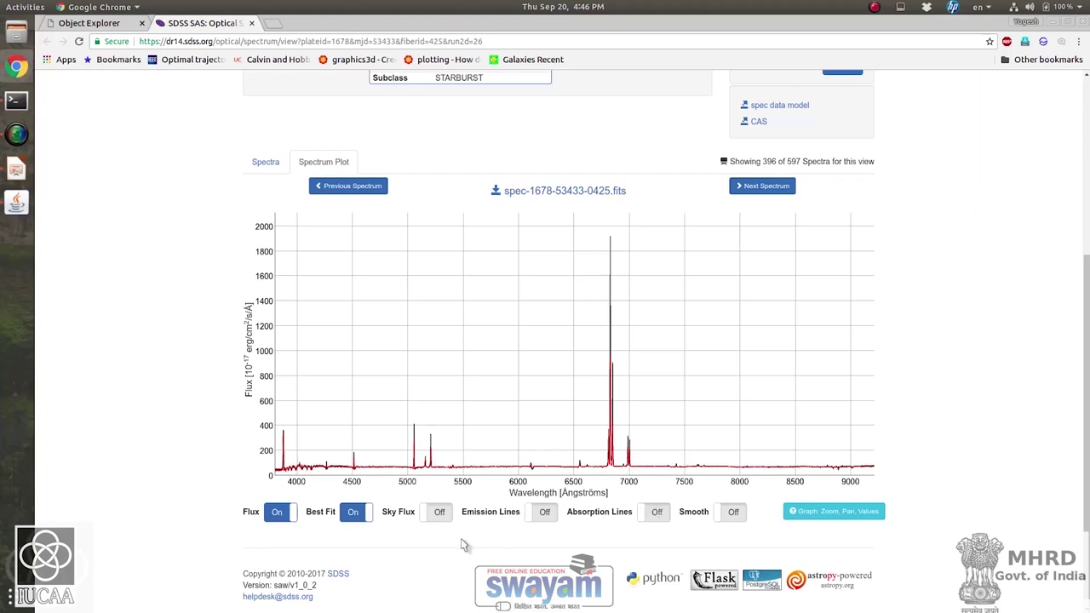
click(280, 512)
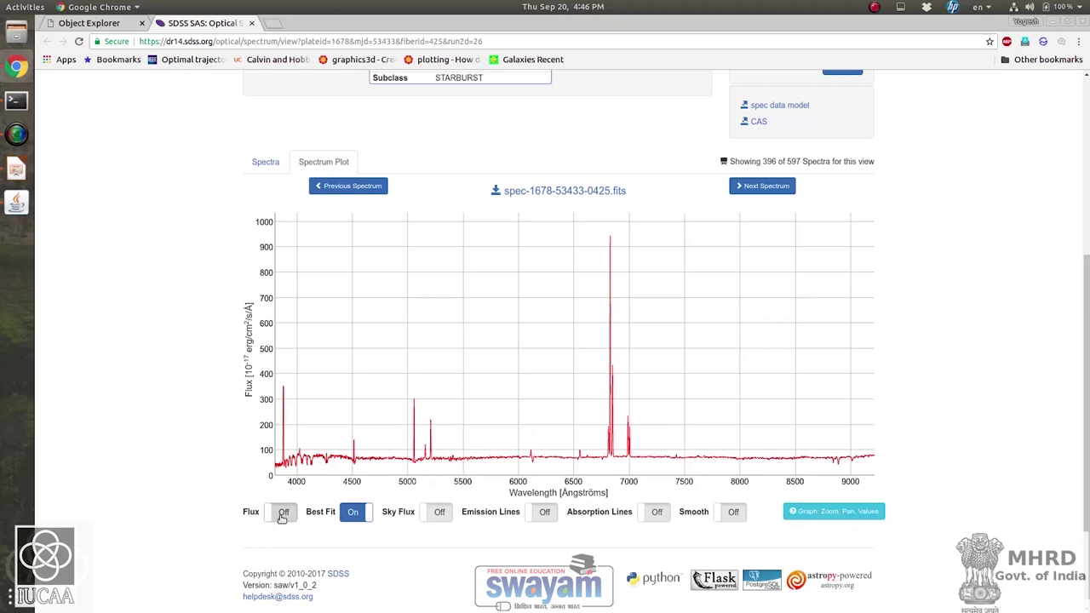
click(282, 512)
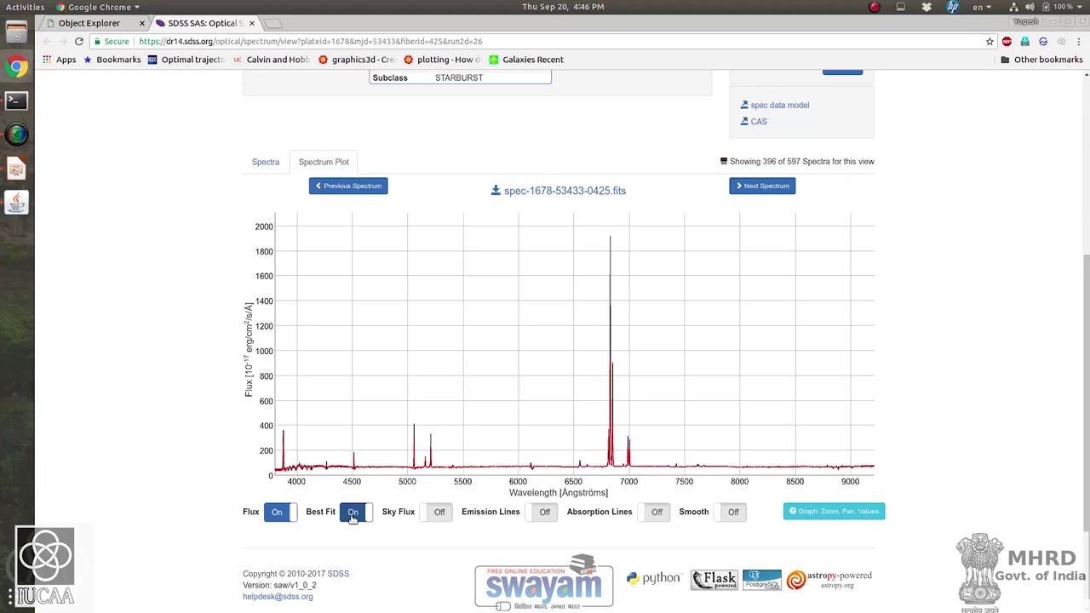
click(353, 513)
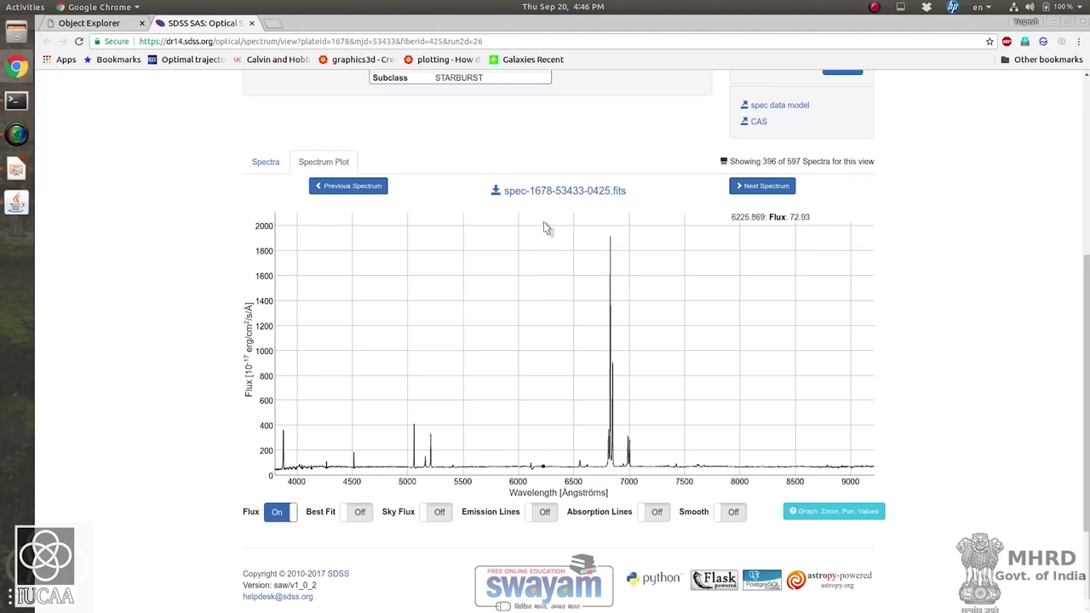
Step: Zoom the spectrum plot to about 6225–7535 Å around the tallest peak, and briefly show the emission line labels
drag(544, 227, 688, 322)
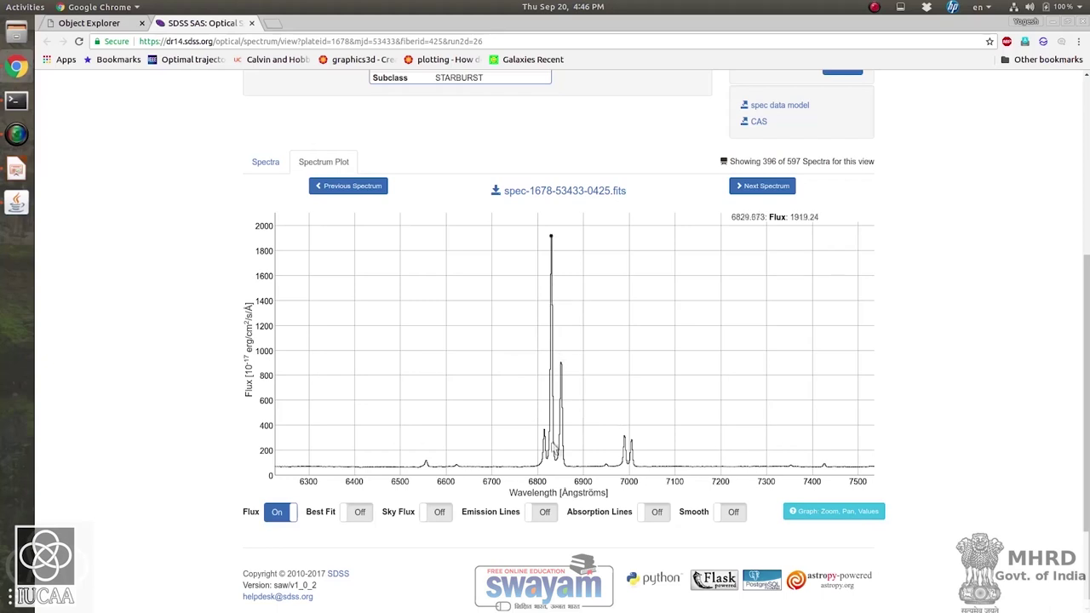
click(538, 513)
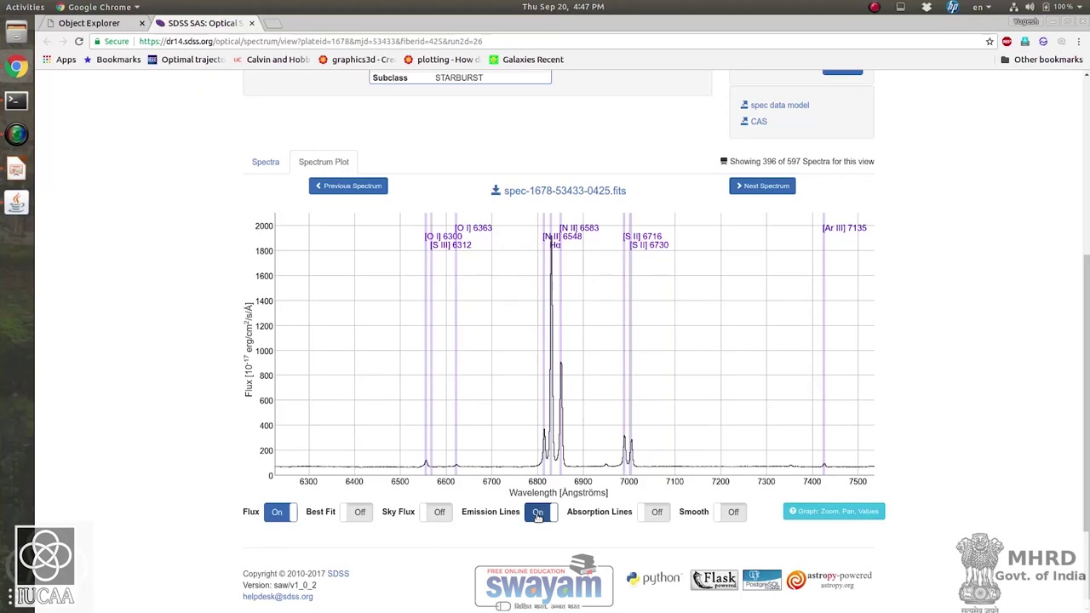
click(538, 513)
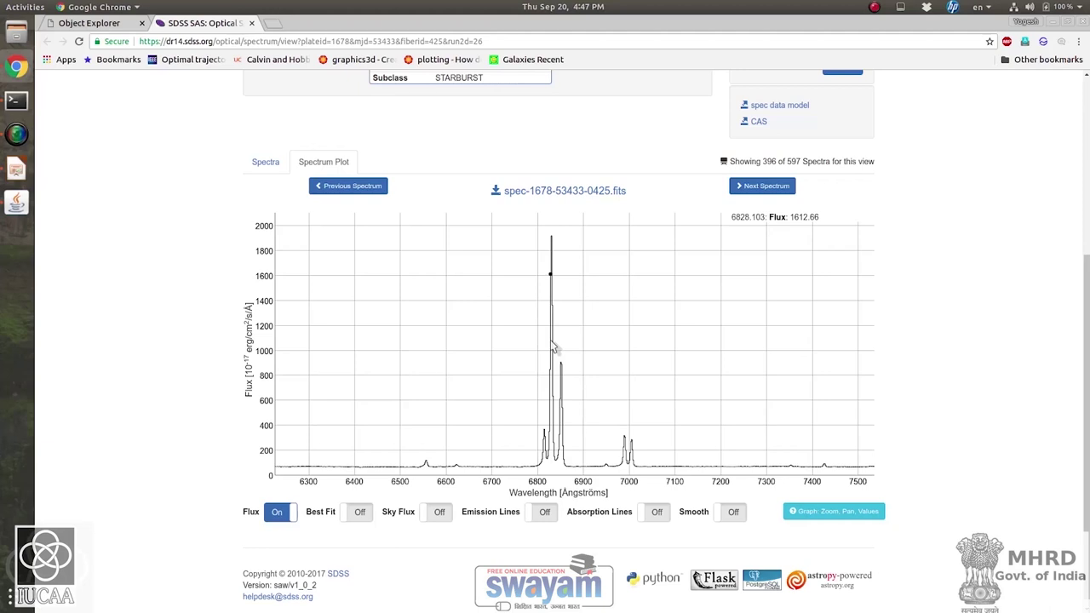
Step: Close the interactive spectrum and open the galaxy's imaging FITS download page from its object summary
scroll(570, 327, up, 4)
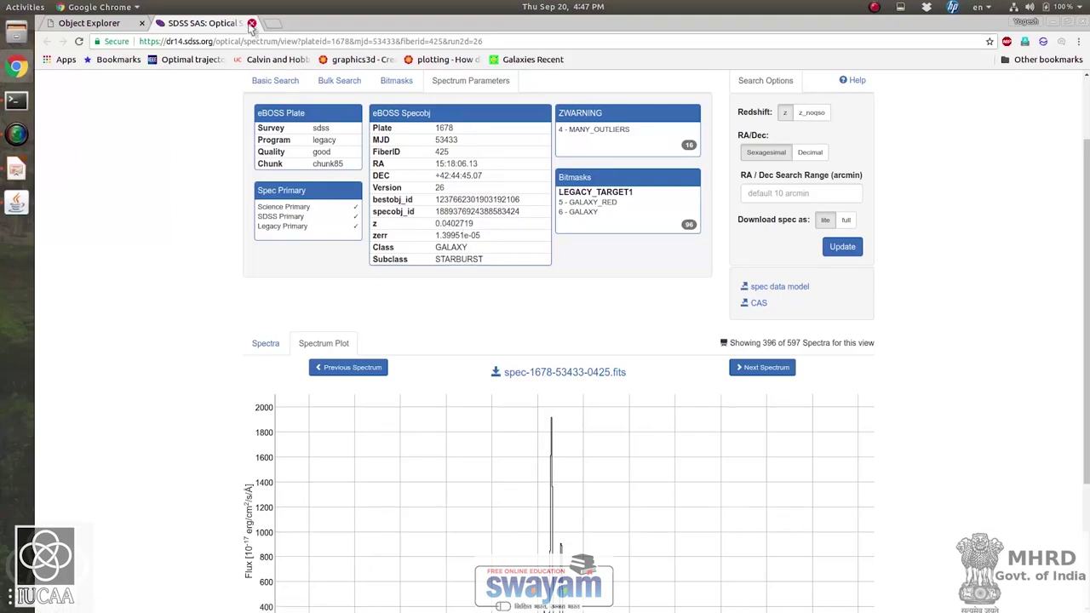
click(252, 24)
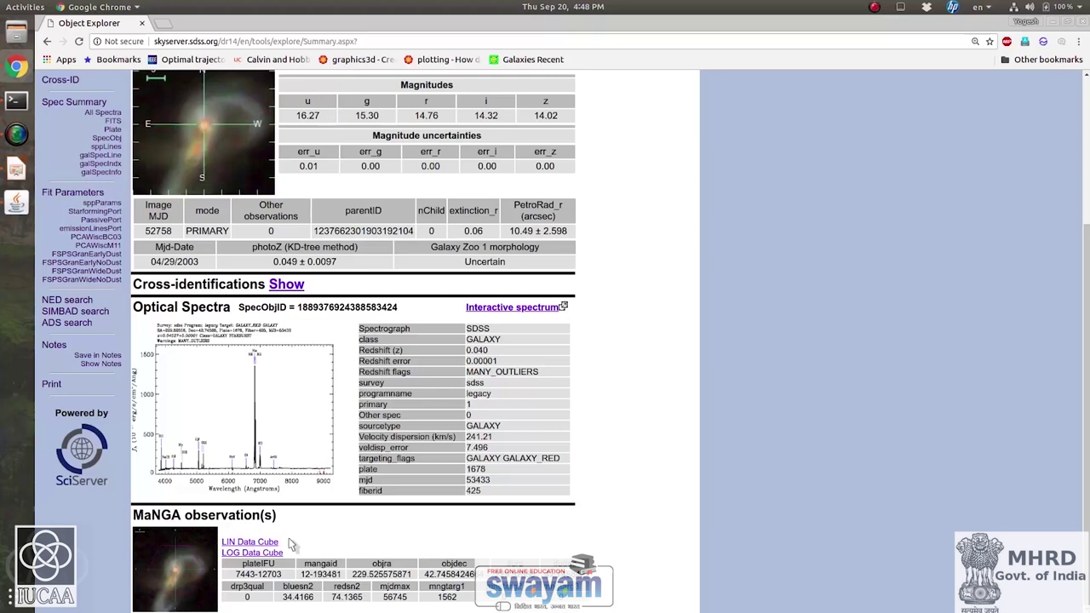
scroll(327, 515, up, 5)
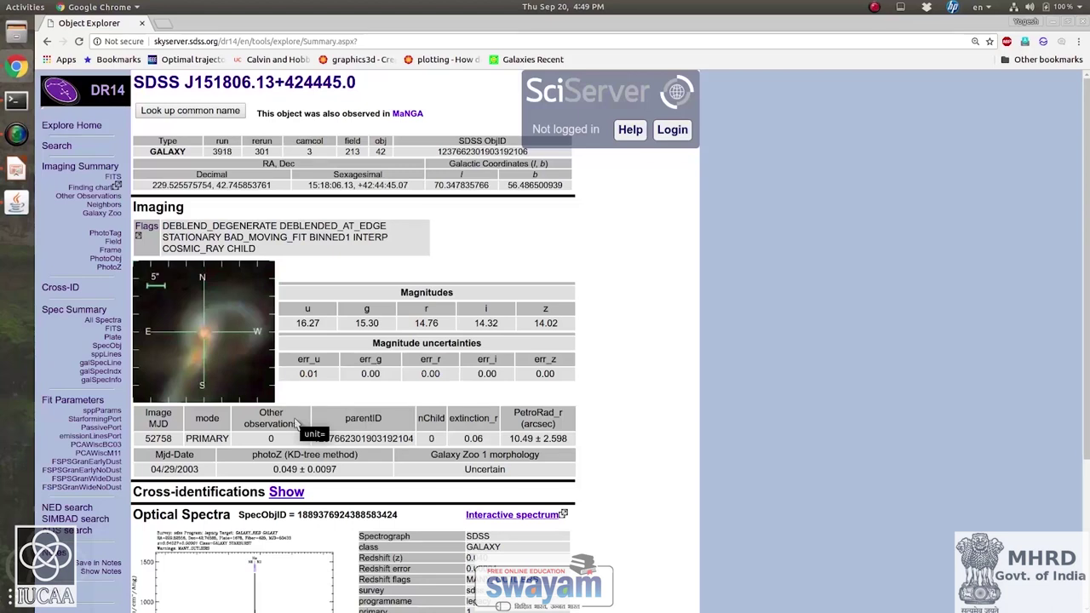
click(113, 178)
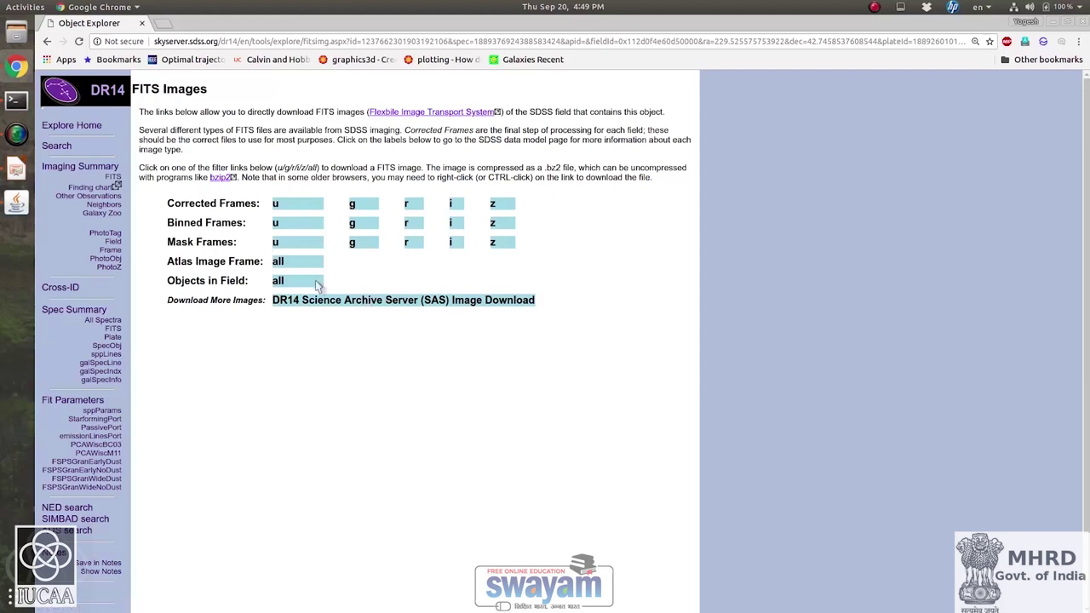
Step: Open the galaxy's optical spectrum FITS page and review its download options
click(110, 328)
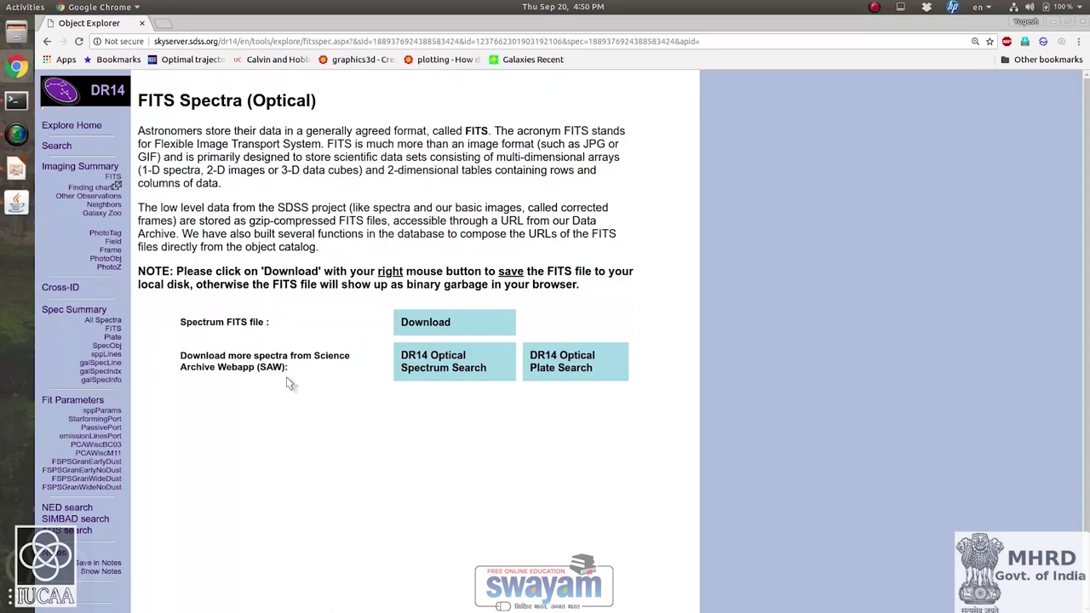
scroll(286, 376, down, 2)
scroll(286, 384, up, 2)
Step: Return to the SkyServer DR14 home page and open CasJobs
click(45, 43)
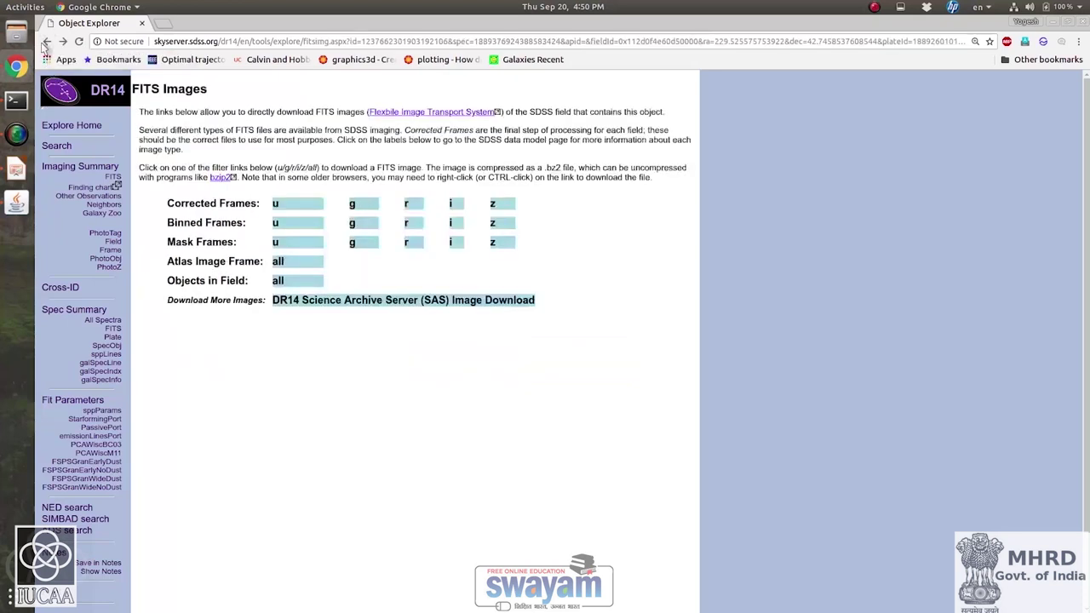
click(45, 42)
click(45, 43)
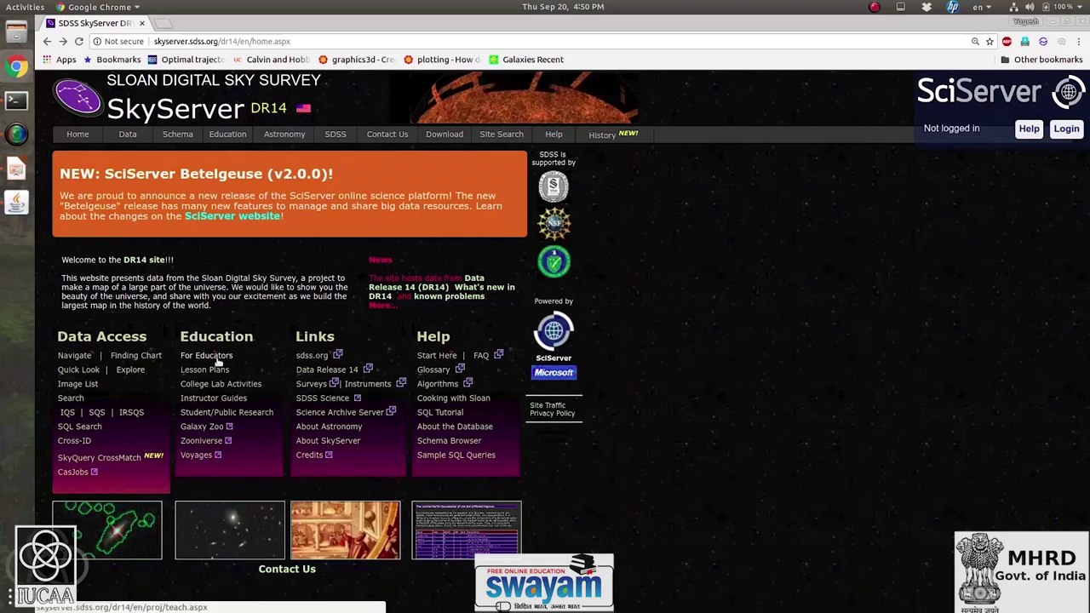
click(74, 473)
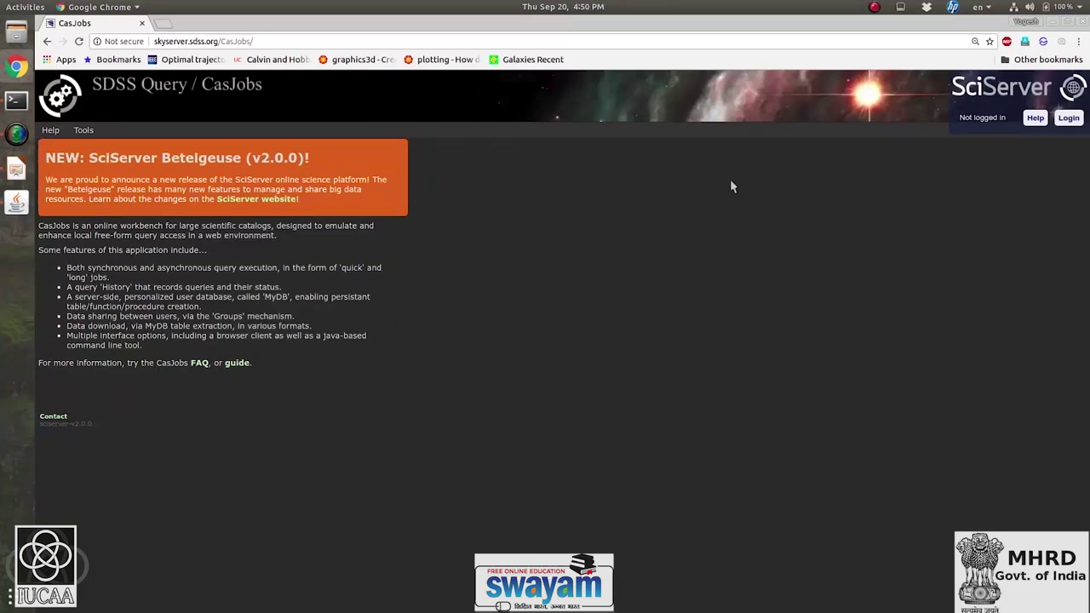
Step: Sign in to CasJobs through the SciServer login portal with the account user name and password
click(1066, 119)
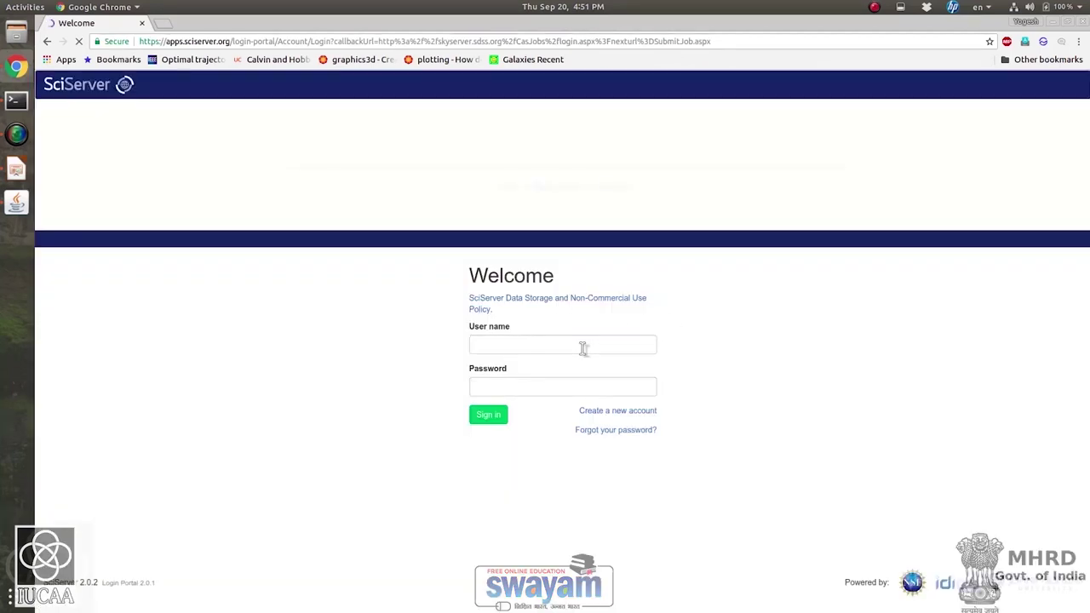
click(583, 348)
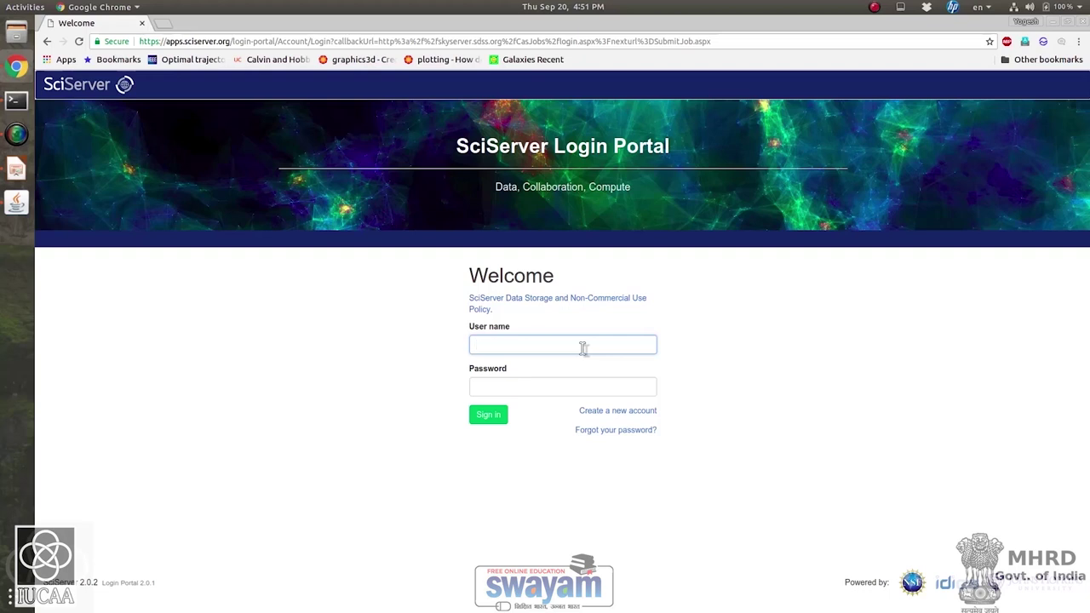
text(yogesh)
key(Tab)
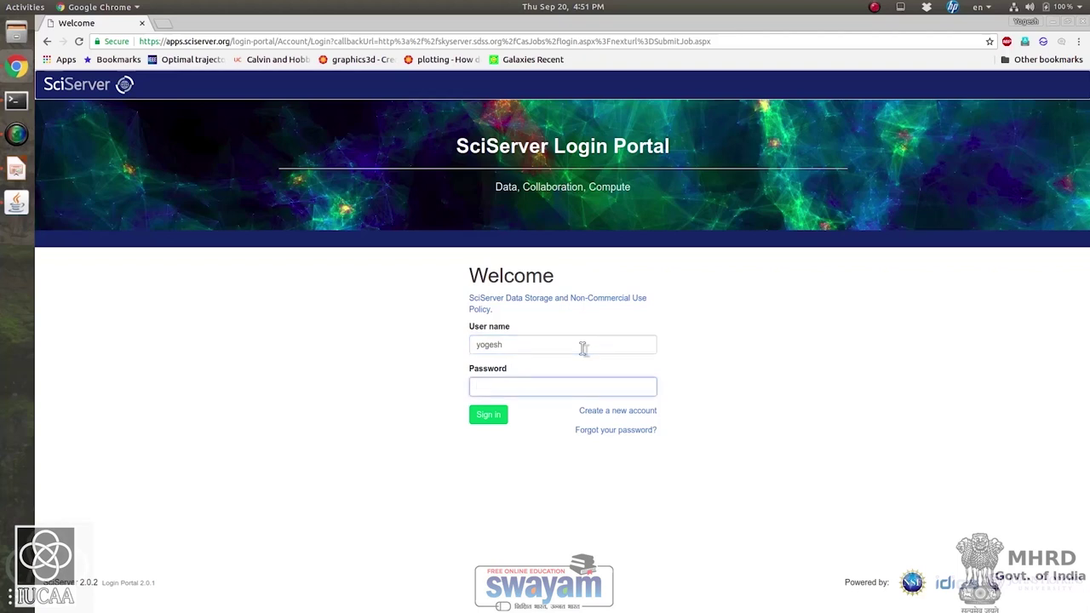
text(••••••••)
key(Return)
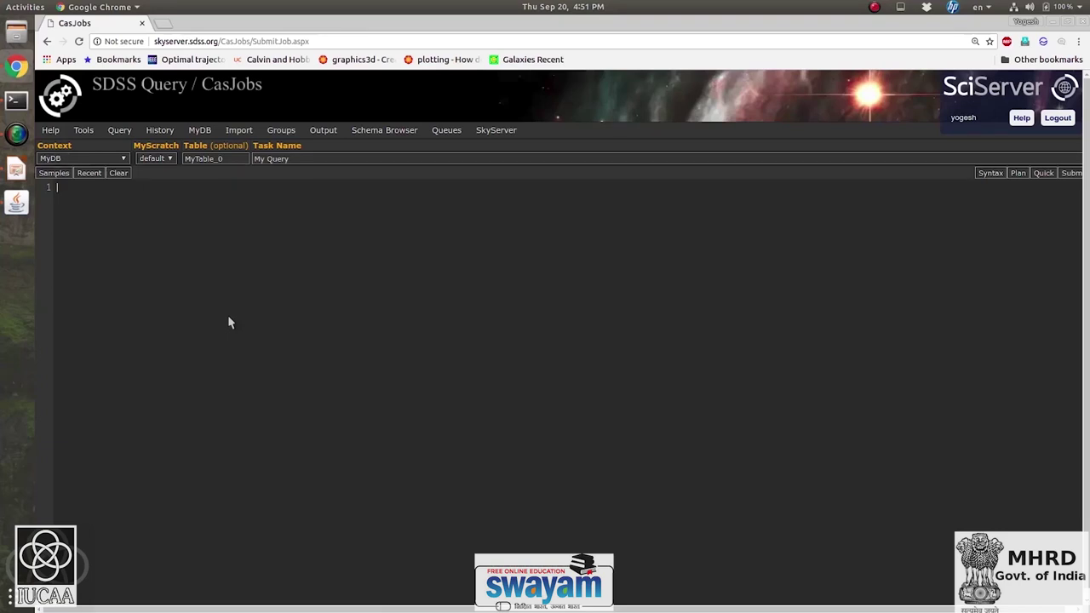
Step: Check and quick-run "select top 10 * from photoobjall" in the DR14 context, and look across the result columns
text(select top 10 * from photoobjall)
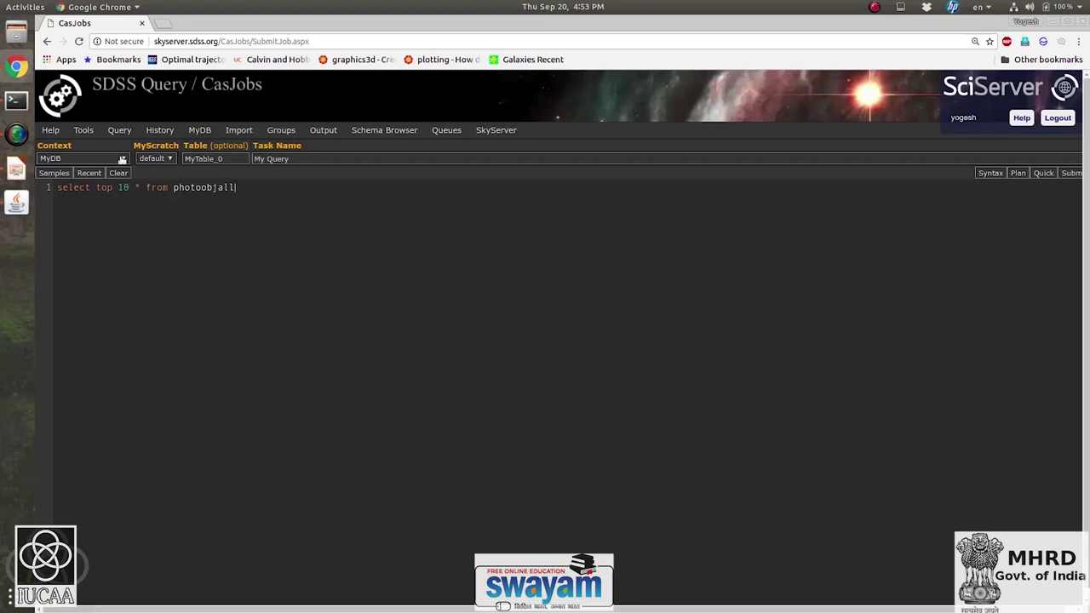
click(121, 160)
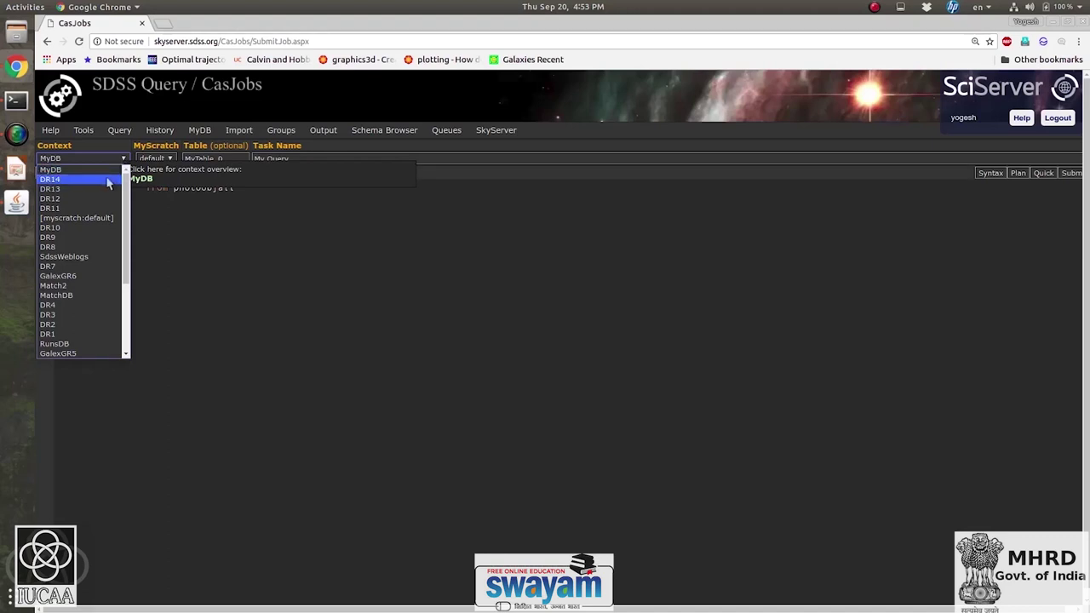
click(108, 181)
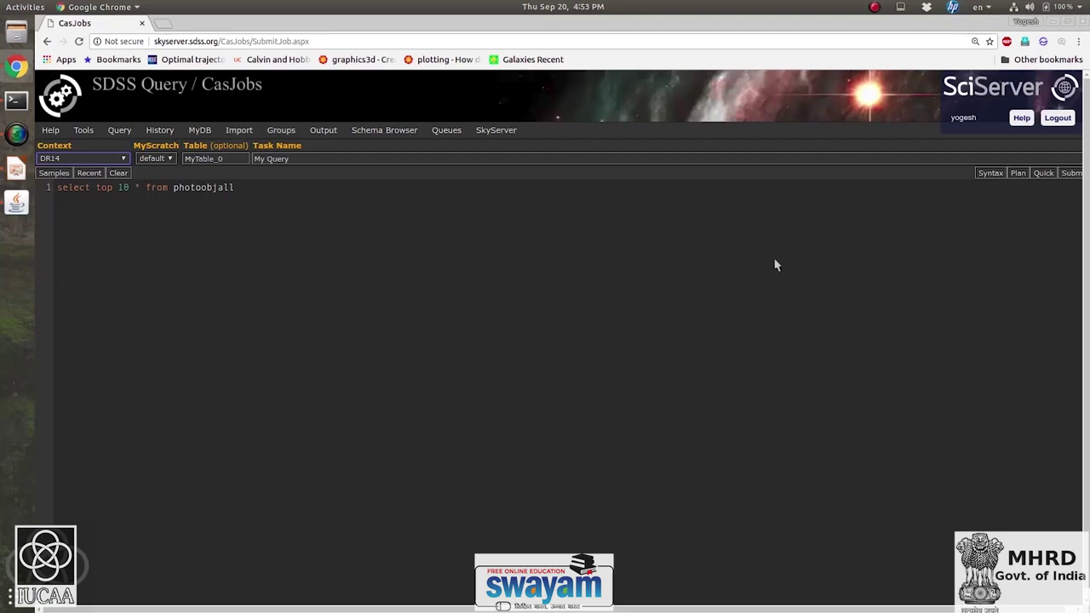
click(979, 175)
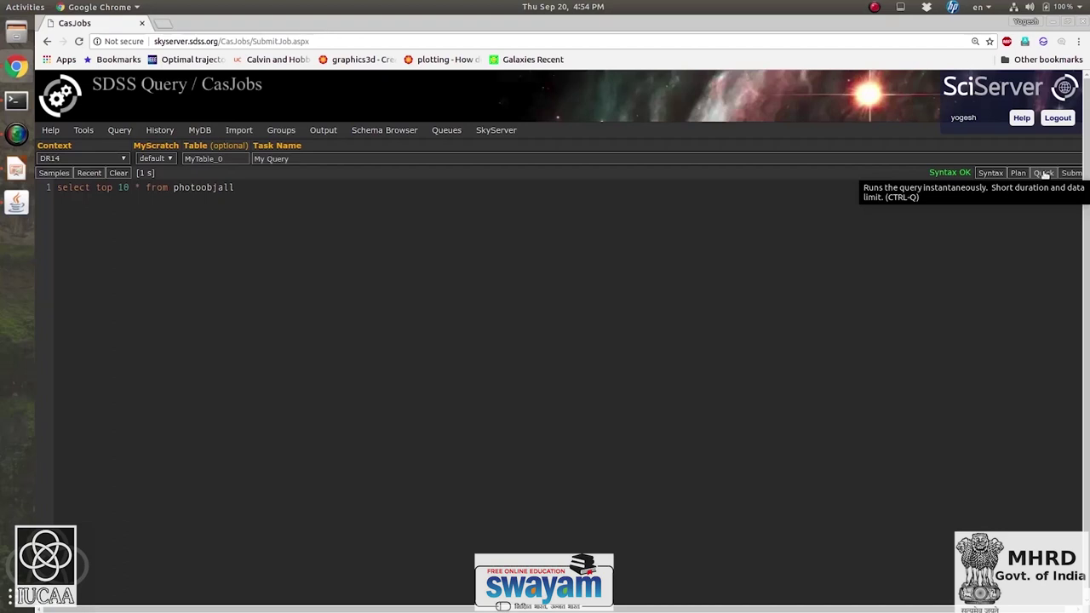
click(1043, 174)
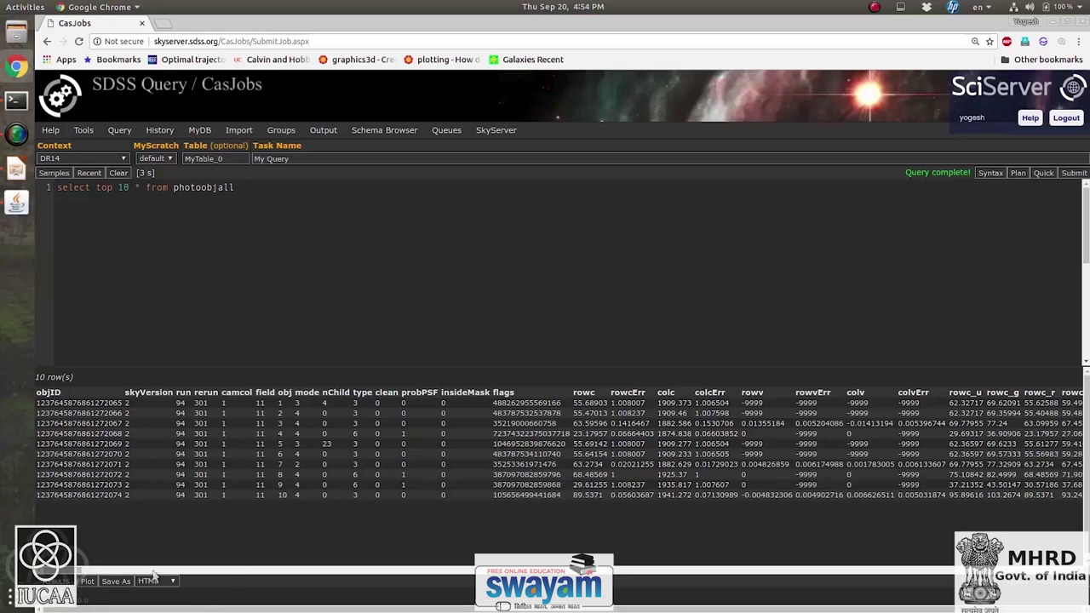
drag(62, 570, 451, 612)
drag(545, 570, 23, 344)
Step: Change the queried table to specobj, check the syntax and run the query in quick mode
key(BackSpace)
key(BackSpace)
key(BackSpace)
key(BackSpace)
key(BackSpace)
key(BackSpace)
key(BackSpace)
key(BackSpace)
key(BackSpace)
key(BackSpace)
key(BackSpace)
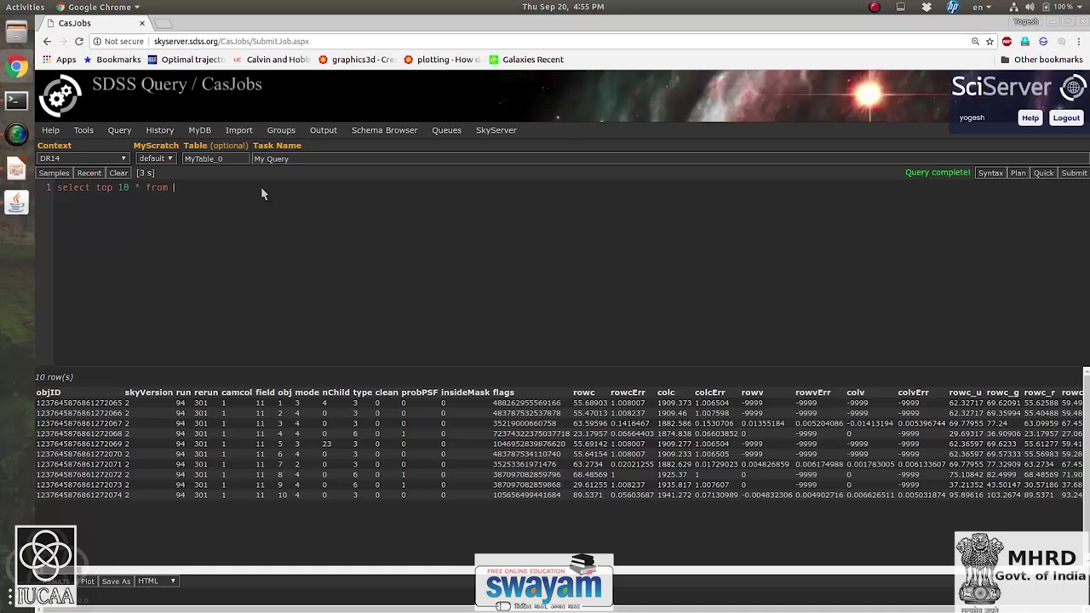
text(specobj)
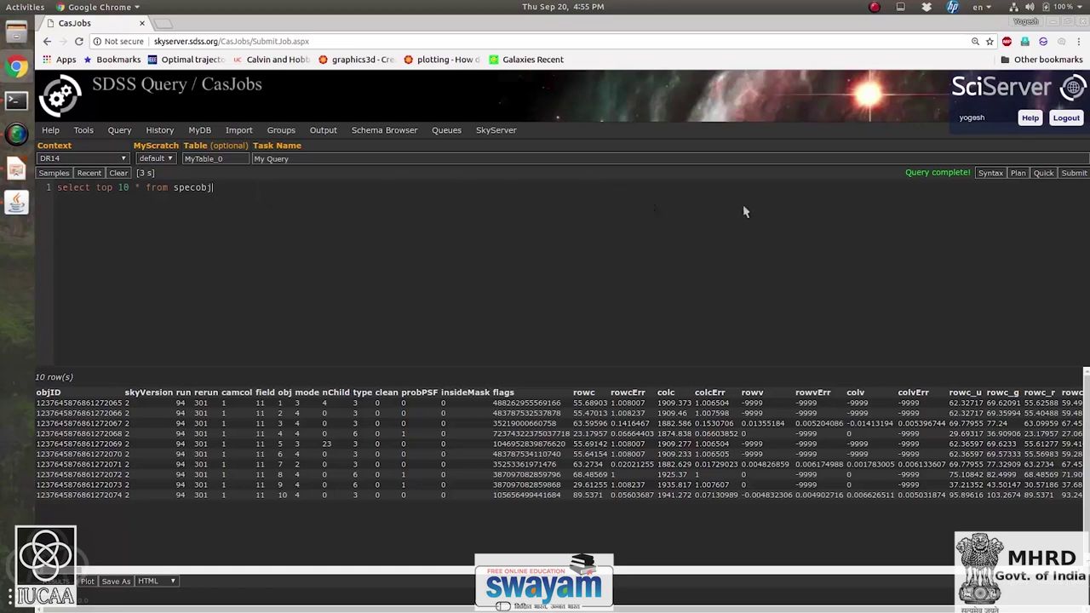
click(993, 173)
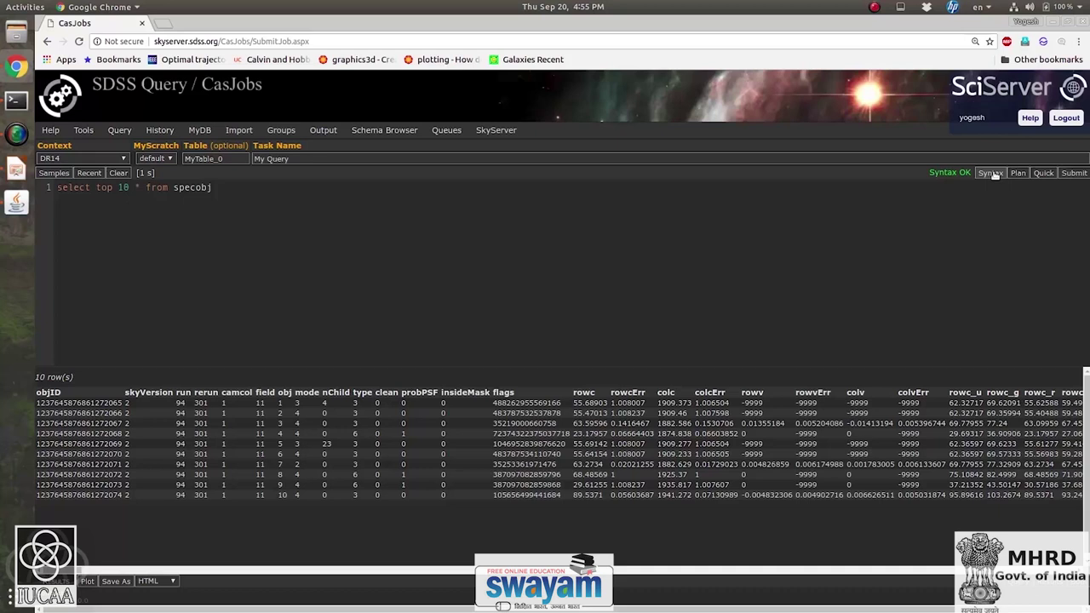
click(1050, 174)
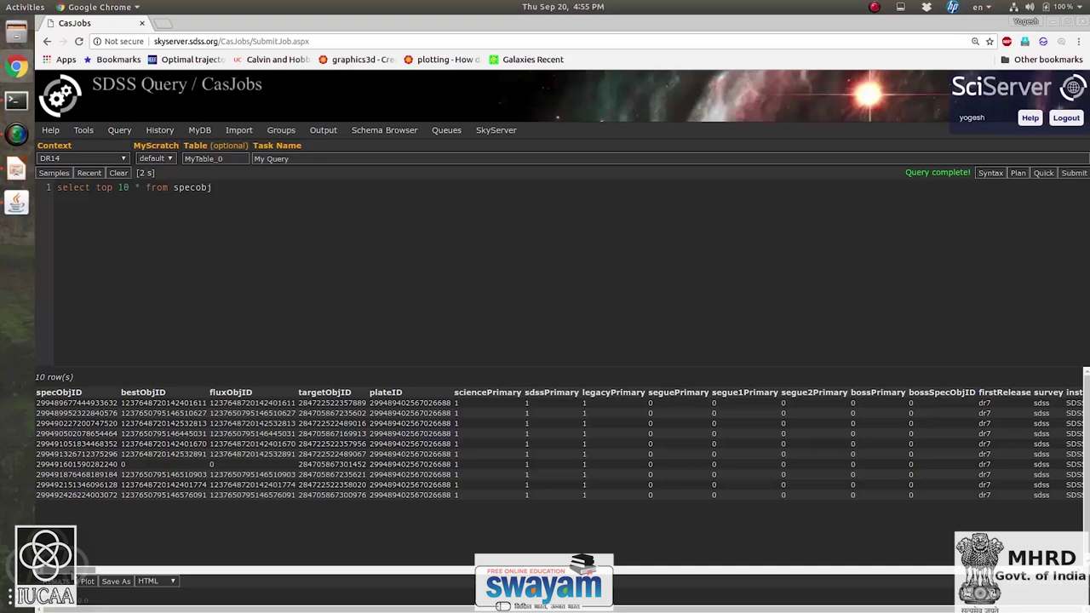
Step: Examine the specobj result columns as far as the redshift and class values, and highlight the first row's z value
drag(68, 569, 133, 588)
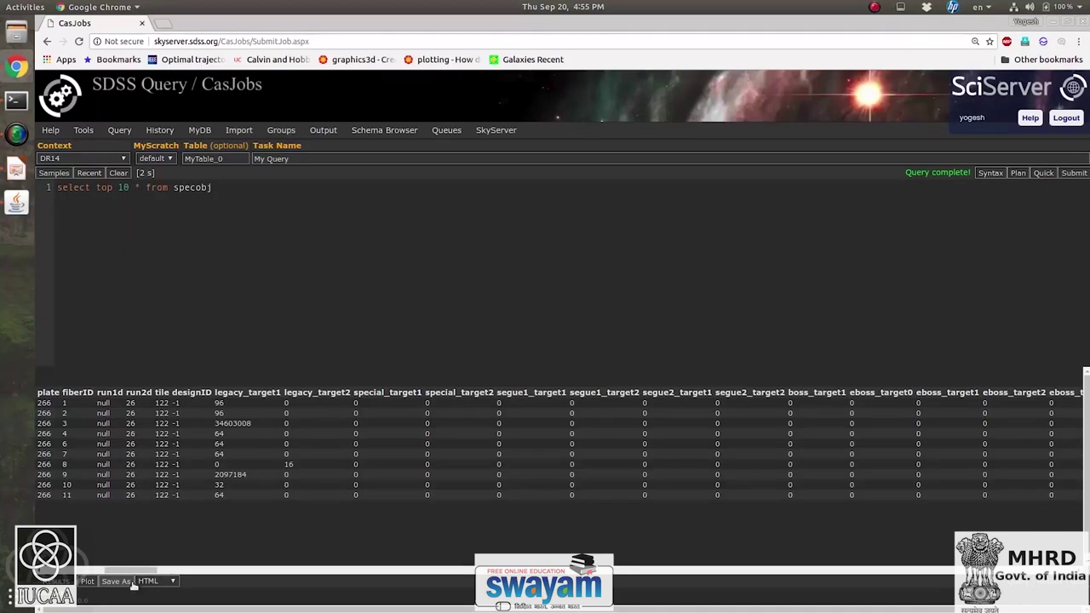
drag(148, 570, 242, 576)
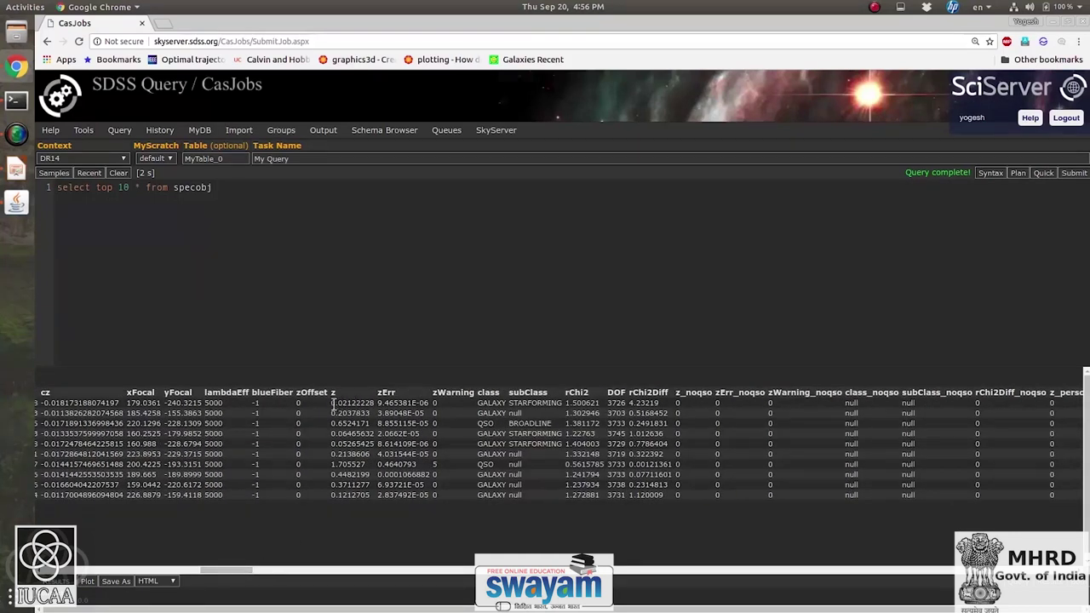
drag(331, 402, 376, 411)
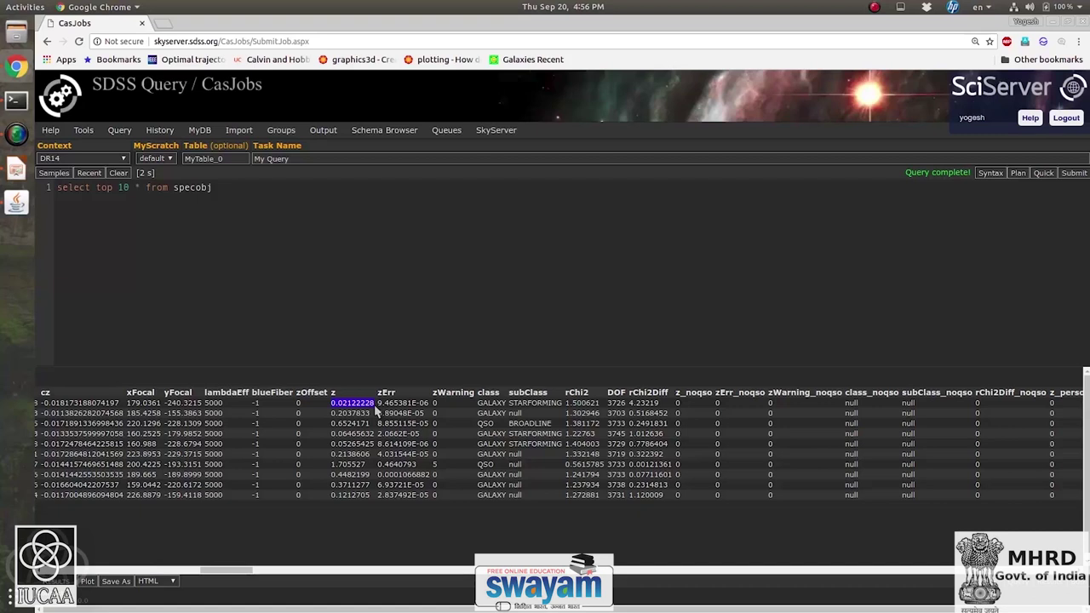
Step: Add the condition "where z > 6" to the specobj query, check and quick-run it, and inspect the z and zWarning columns
click(233, 195)
text(where z )
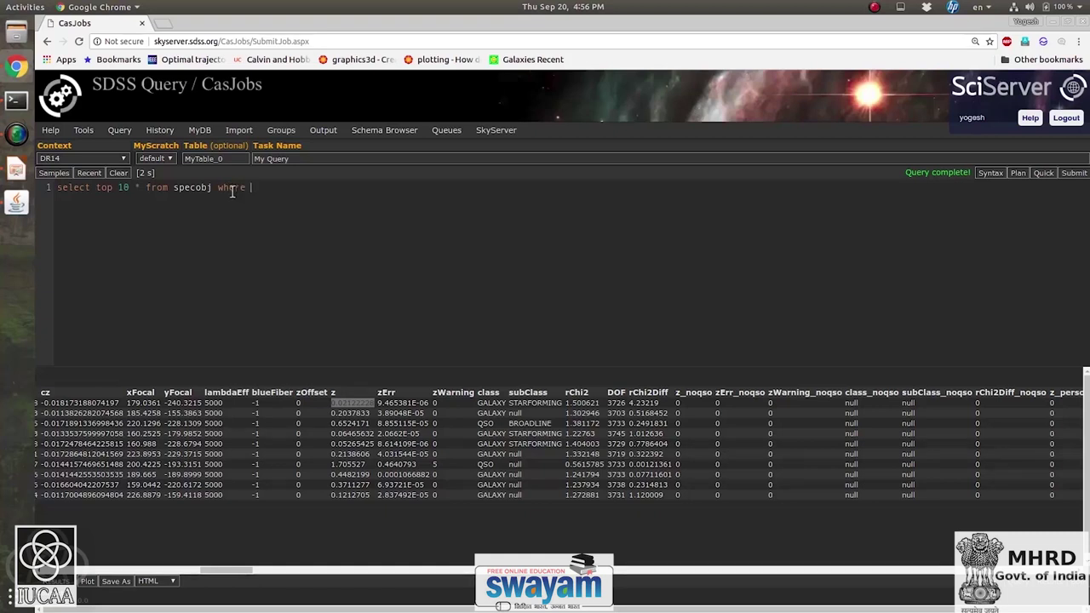
text(>= )
text(6)
key(BackSpace)
key(BackSpace)
key(BackSpace)
key(BackSpace)
text(> 6)
click(990, 172)
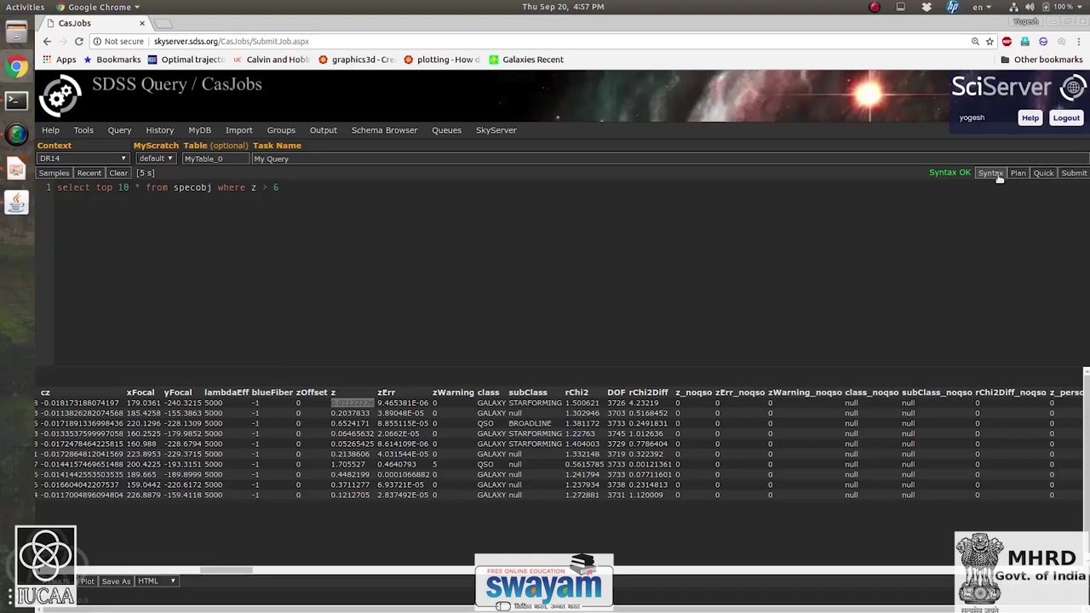
click(1051, 178)
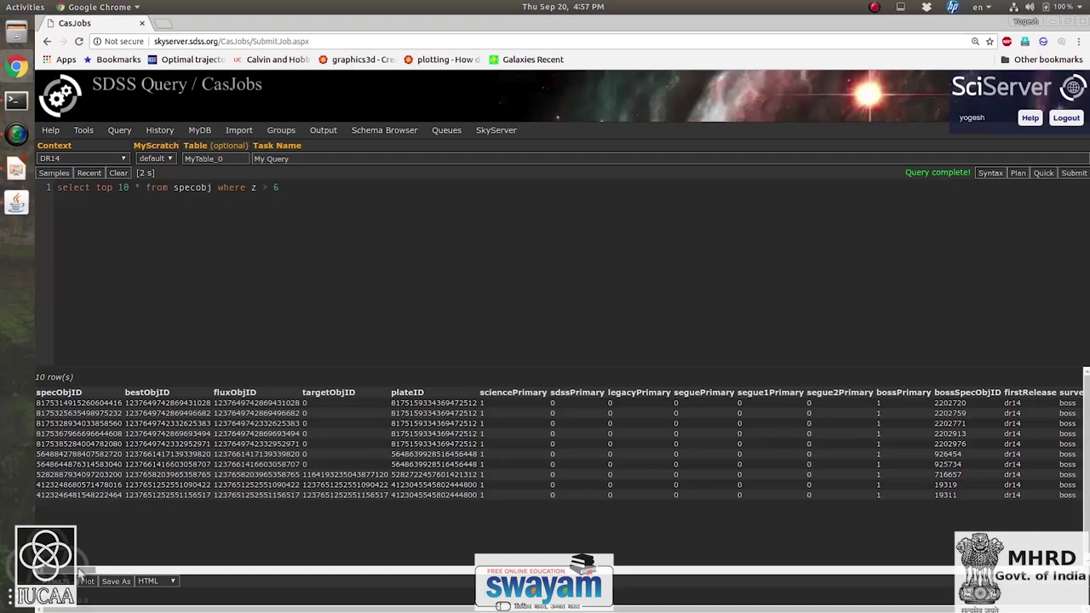
drag(81, 572, 236, 589)
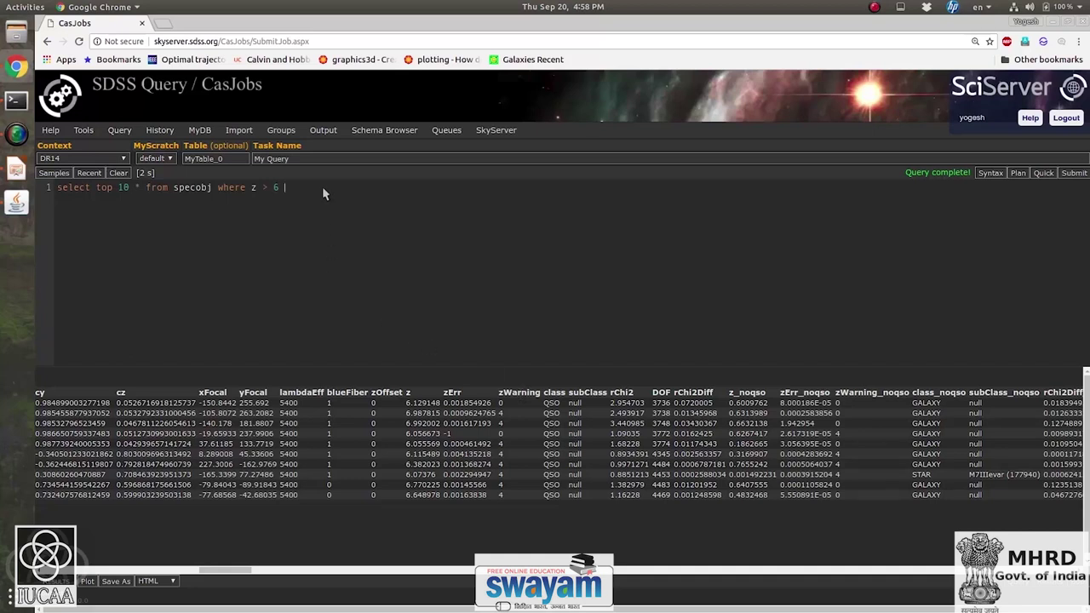
Step: Extend the query's condition with "and zwarning=0", check the syntax and run it in quick mode
text(warning=0)
click(988, 172)
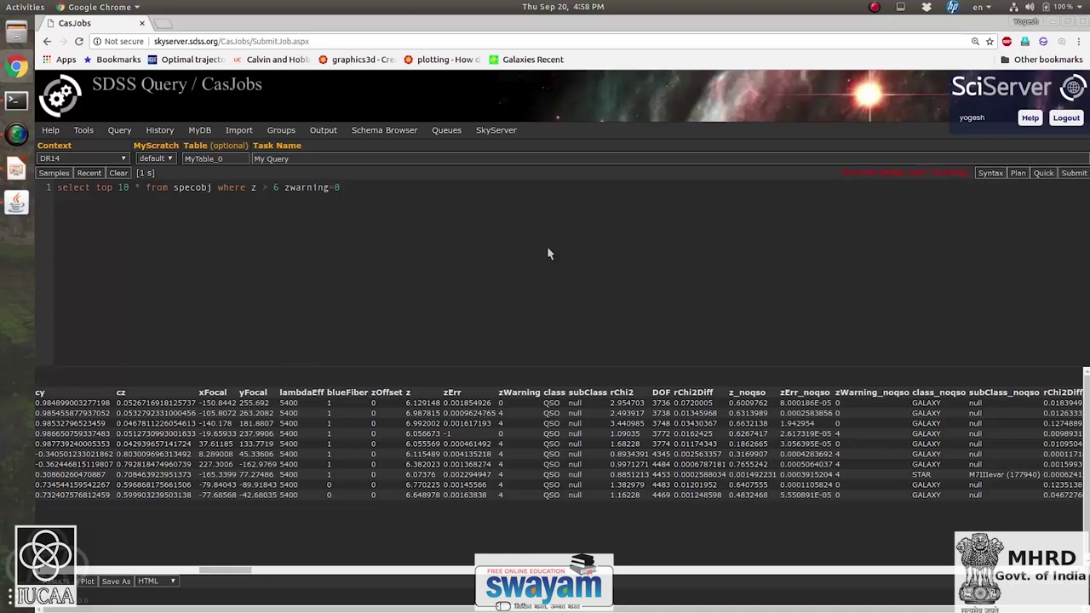
click(285, 187)
text(and)
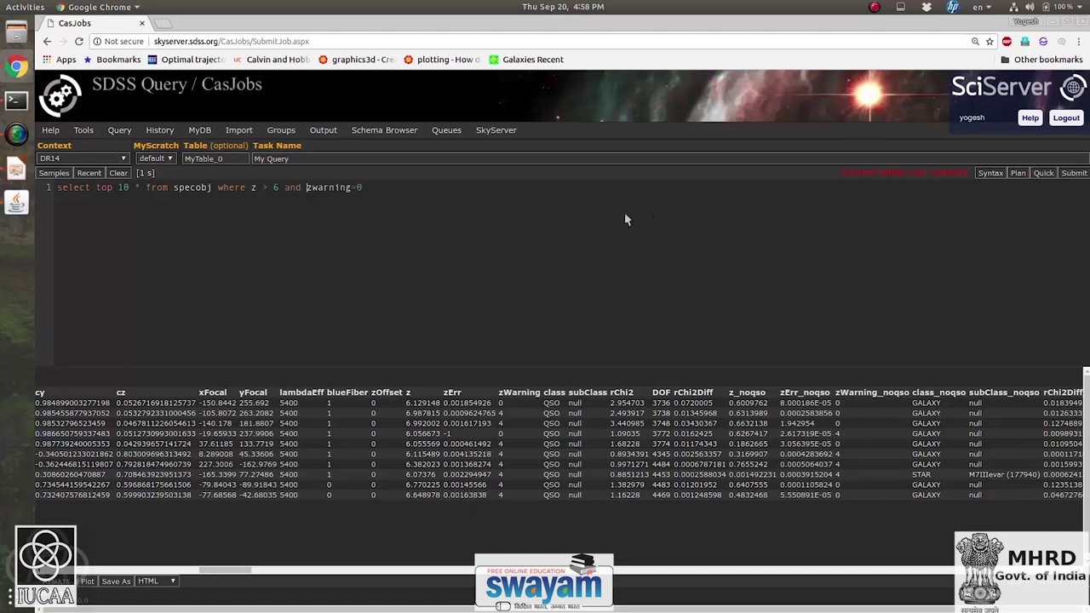
click(991, 173)
click(1043, 173)
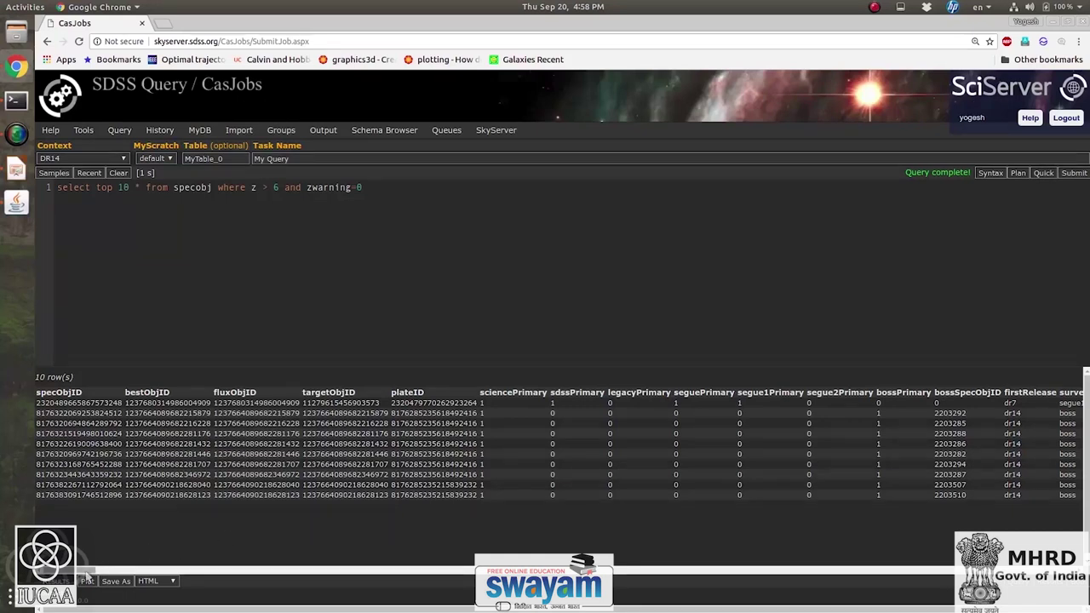
Step: Examine the redshift values in the filtered results and open the MyDB page of stored tables
drag(85, 570, 238, 508)
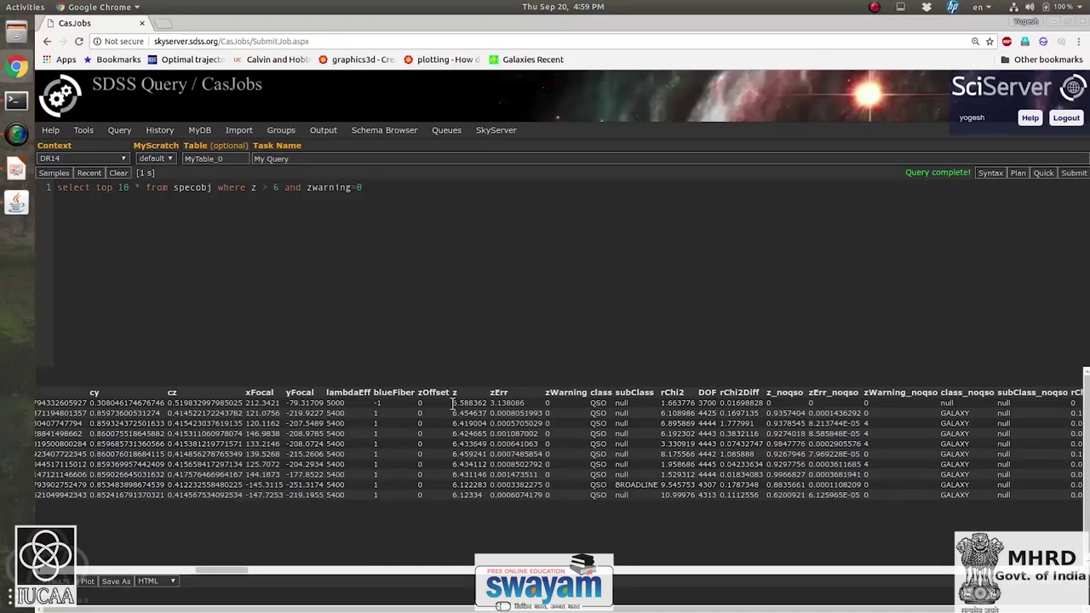
drag(452, 402, 484, 502)
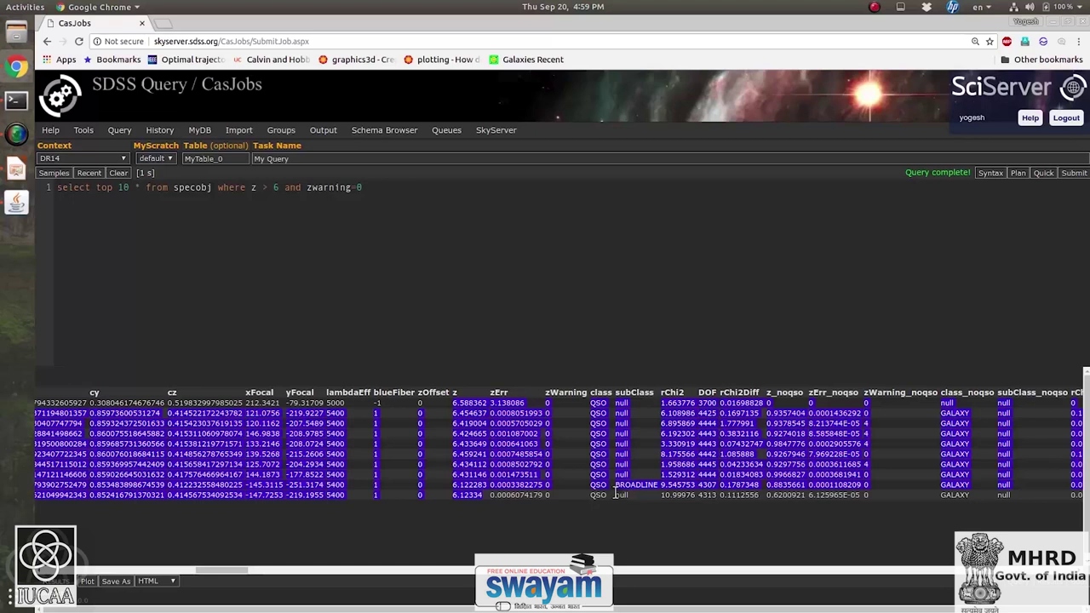
click(193, 130)
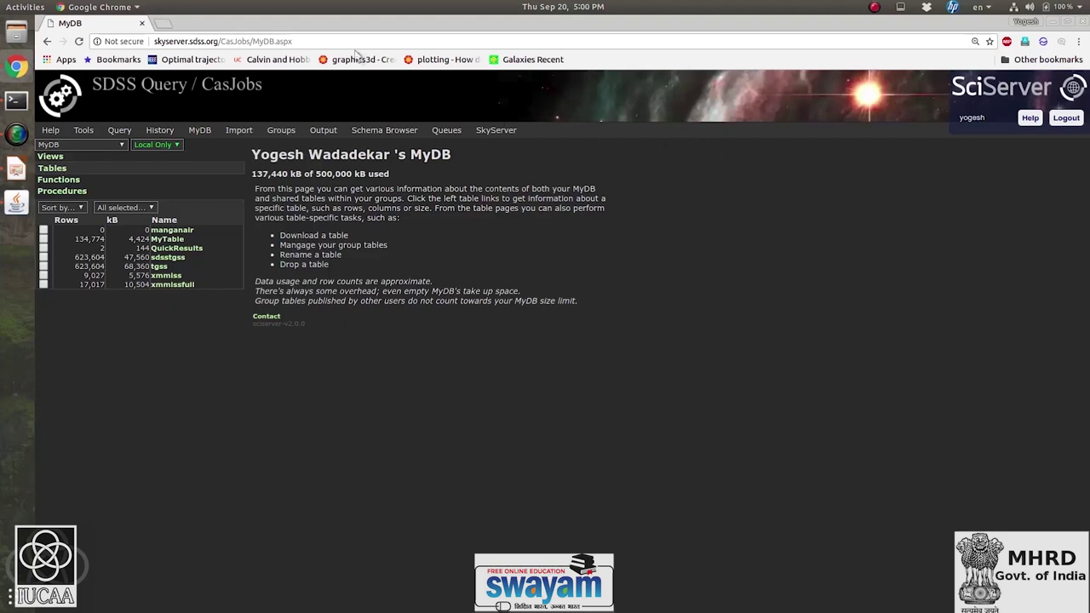
Step: Search the web for sciserver and open the SciServer home page
click(325, 41)
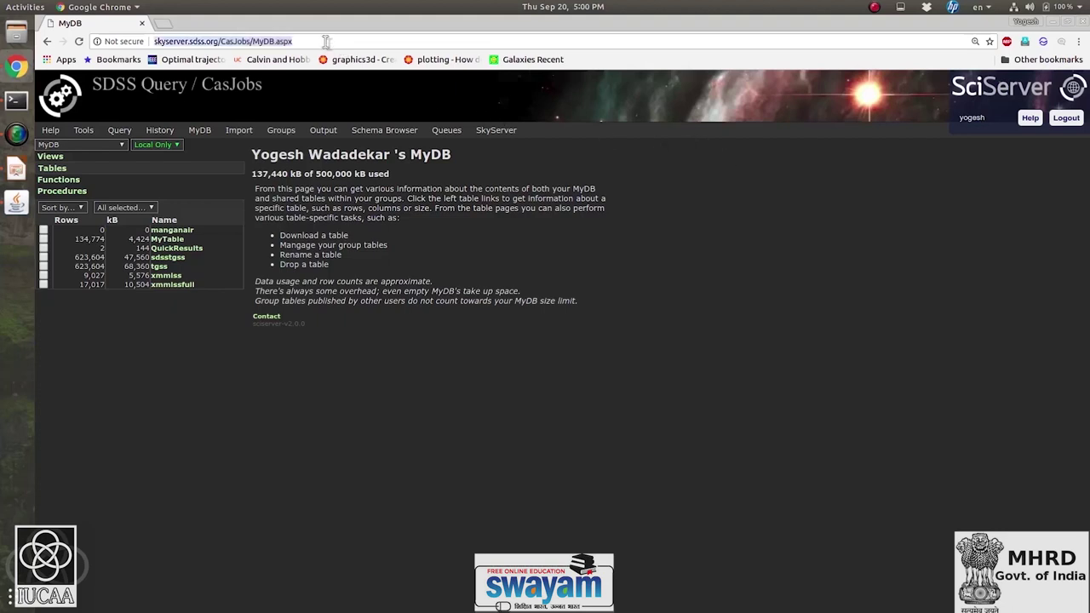
text(sciser)
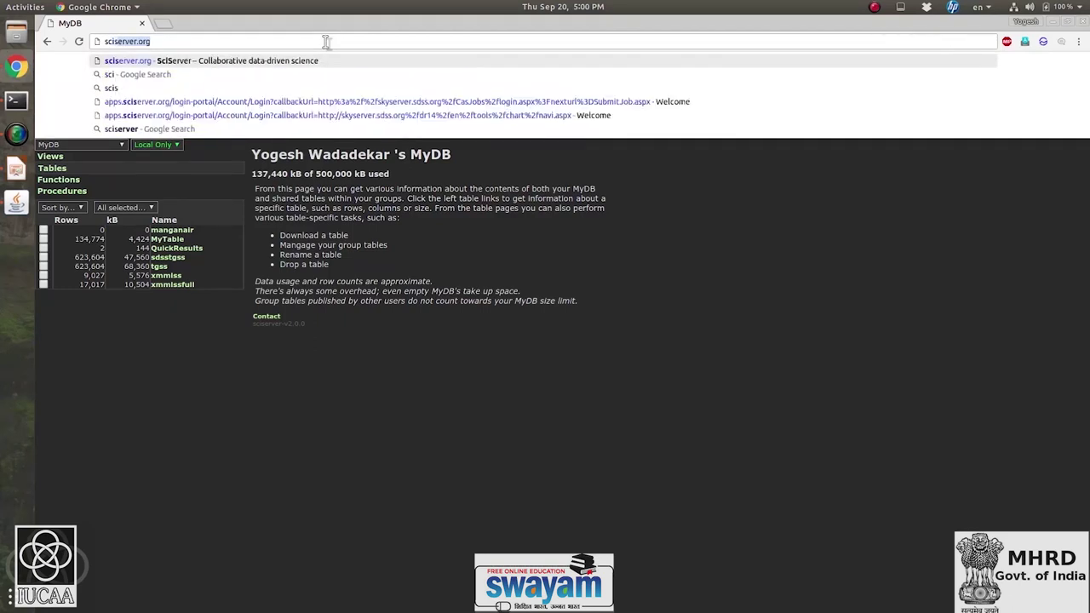
text(ver)
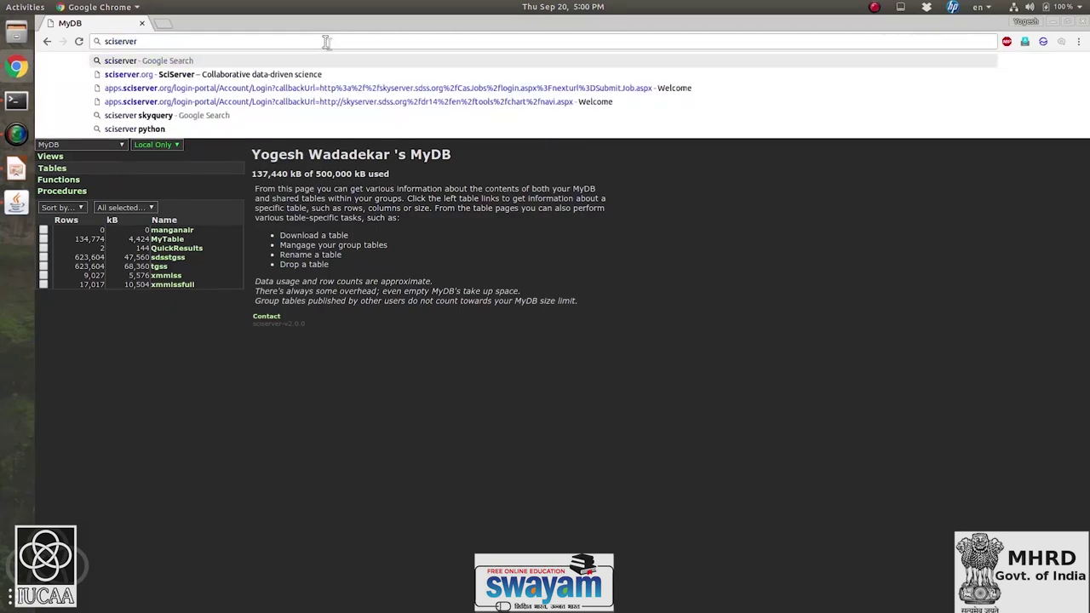
key(Return)
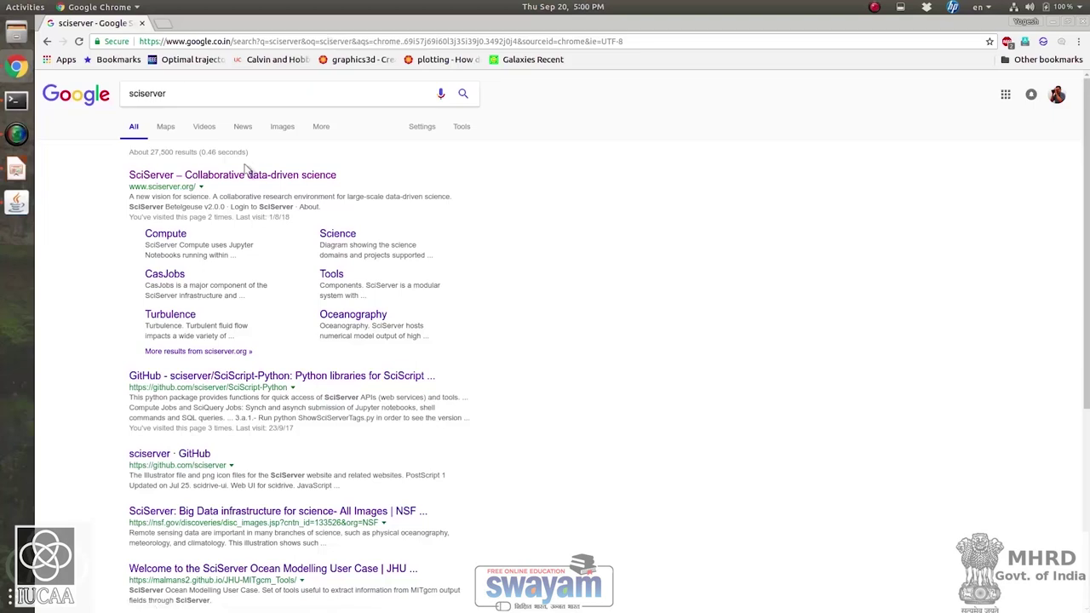
click(246, 176)
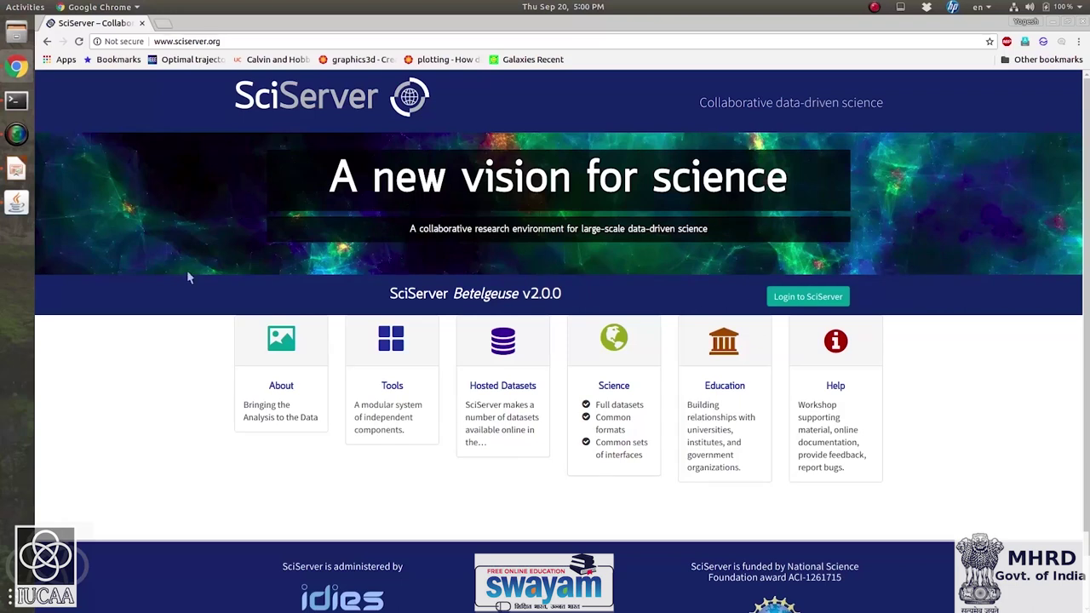
Step: Open SciServer's Tools page and review its components, from the Login Portal to SkyQuery
click(389, 345)
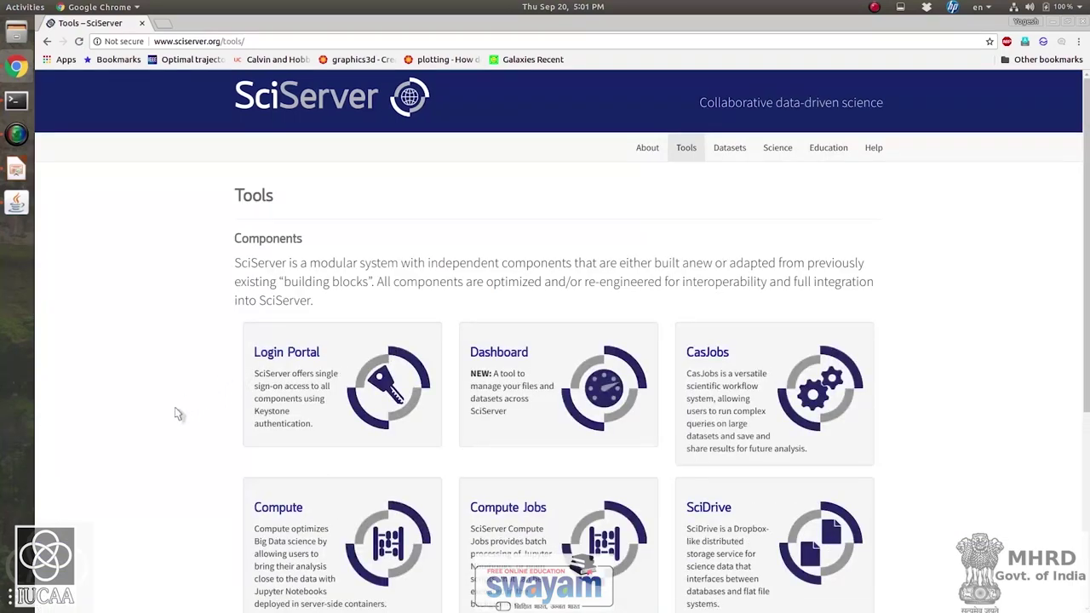
scroll(177, 414, down, 3)
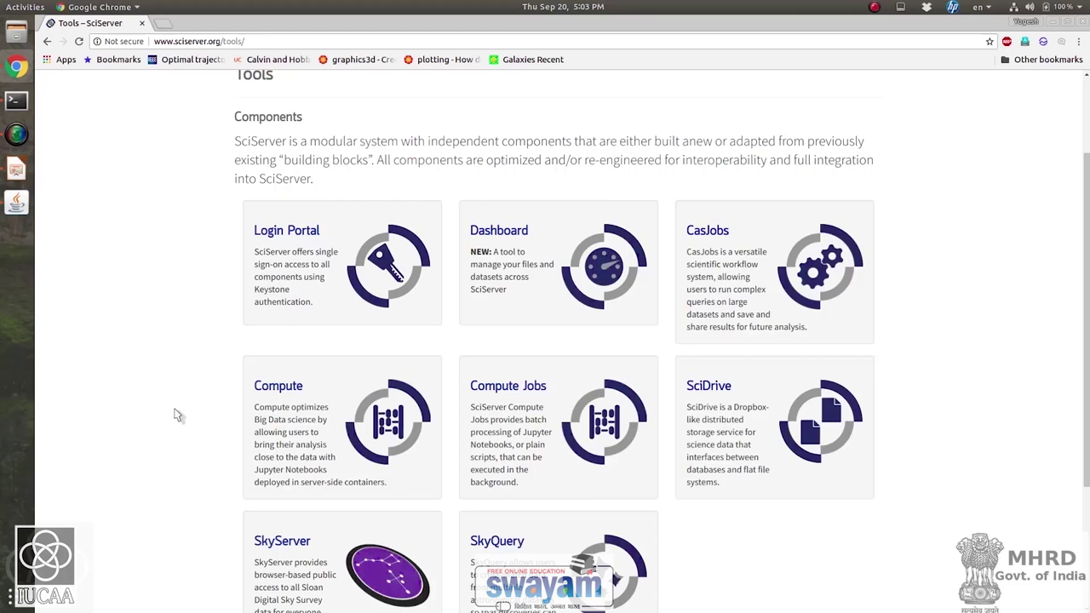
scroll(177, 415, down, 4)
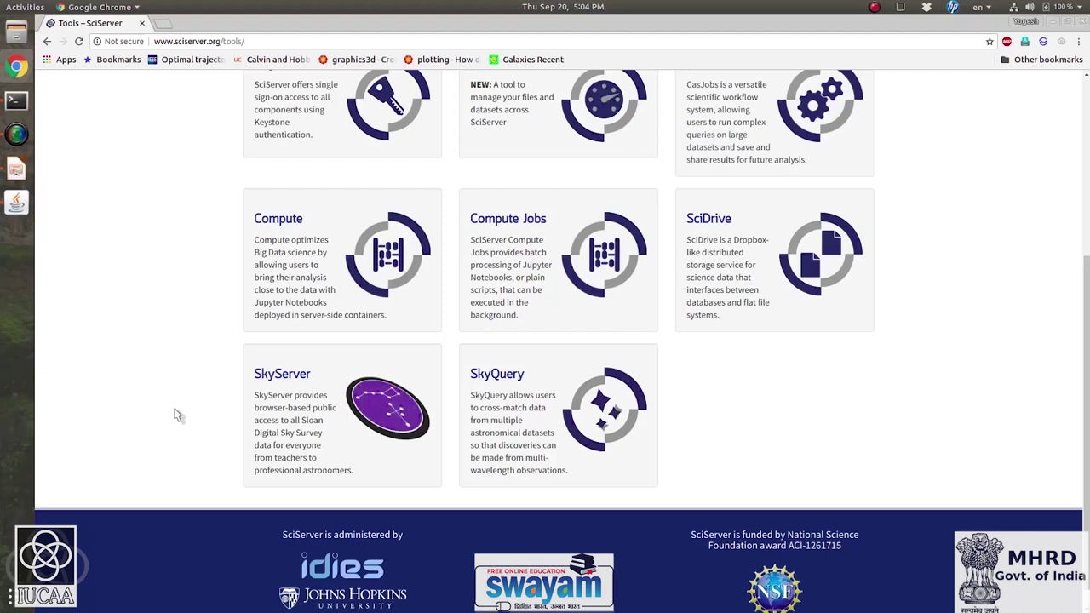
scroll(174, 414, up, 4)
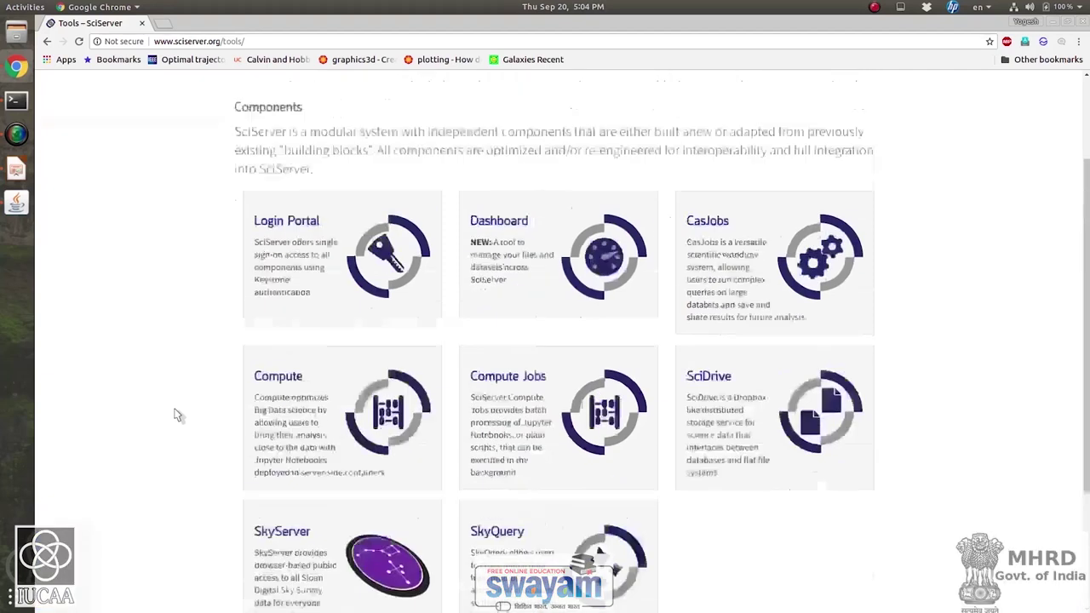